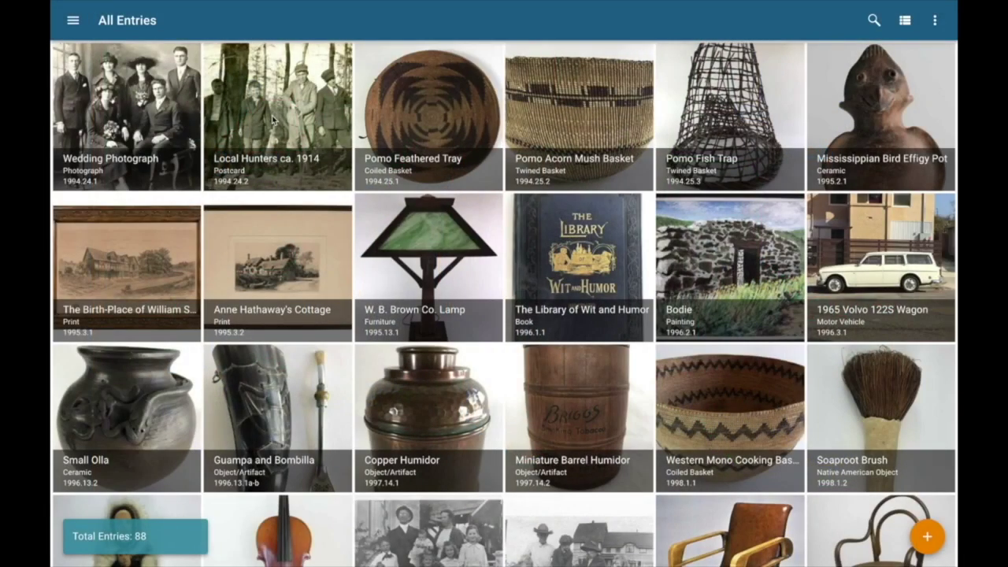
Step: Create a folder named "Ceramics exhibition" with Show Total Value turned off for its leaderboard
click(78, 29)
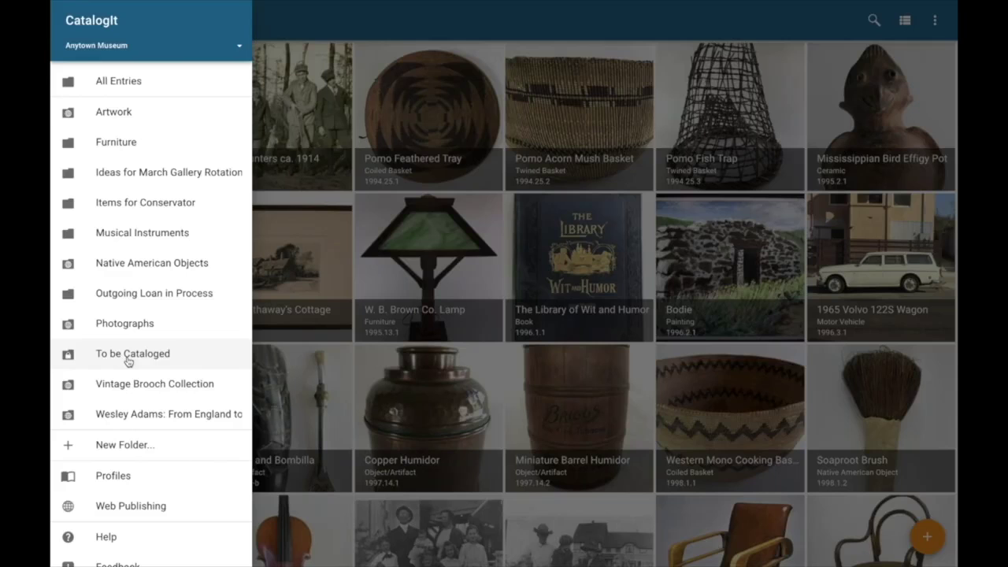
click(127, 446)
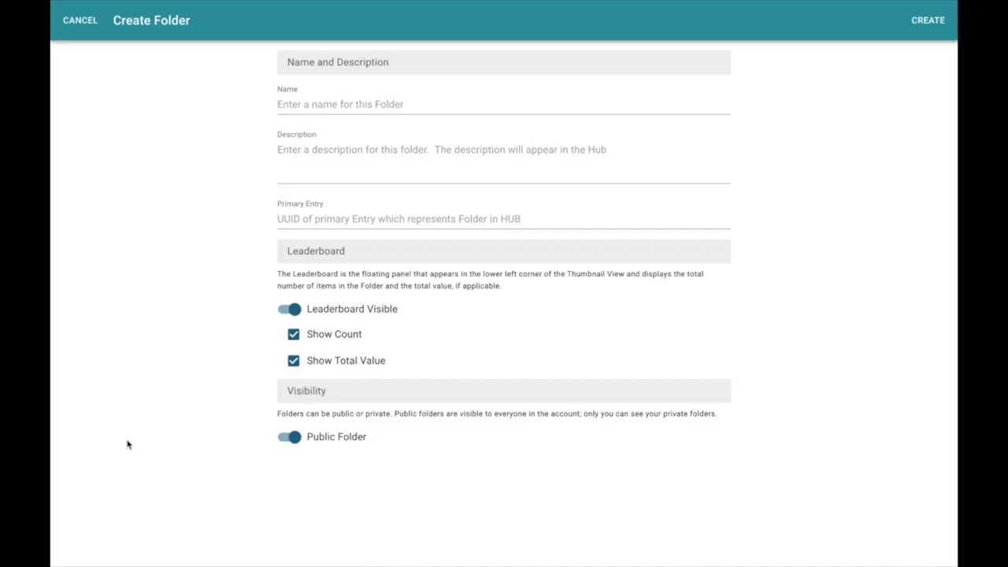
click(343, 104)
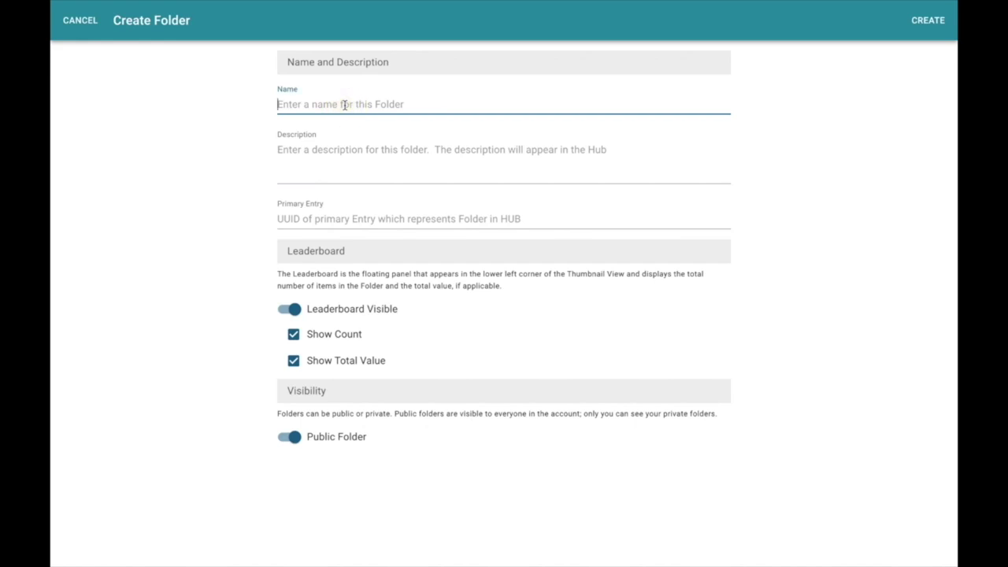
text(Ceramics)
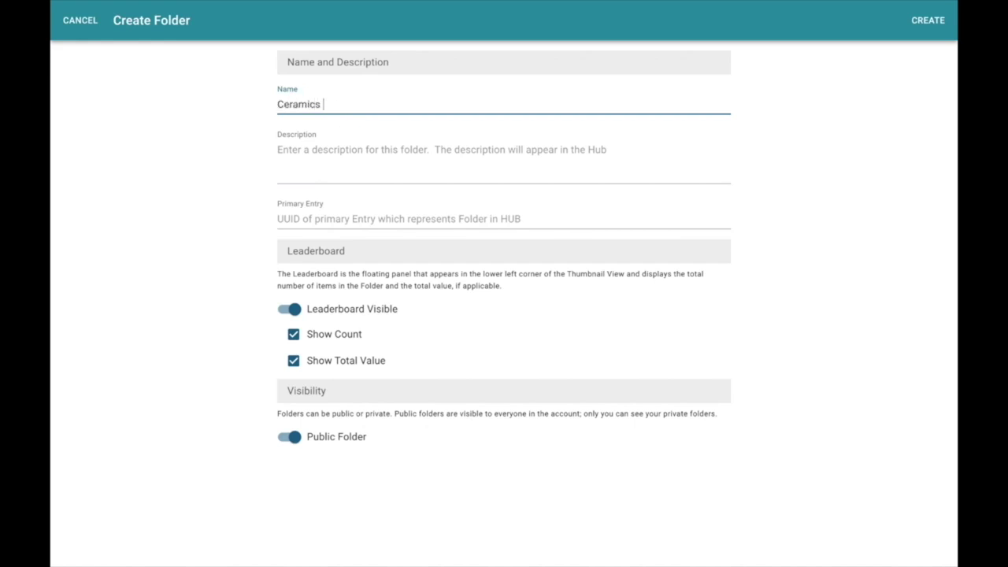
text( exhibition)
click(293, 361)
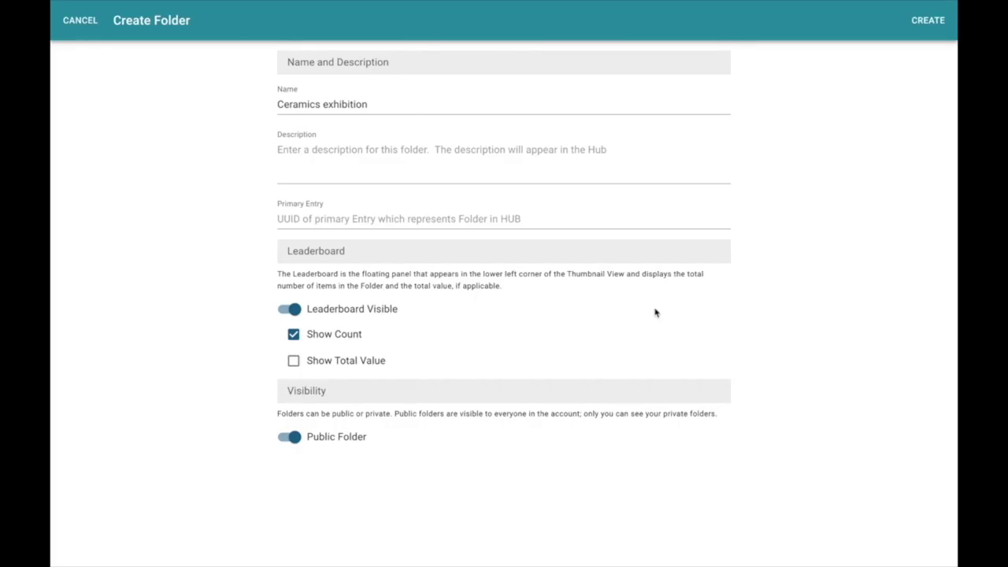
click(916, 25)
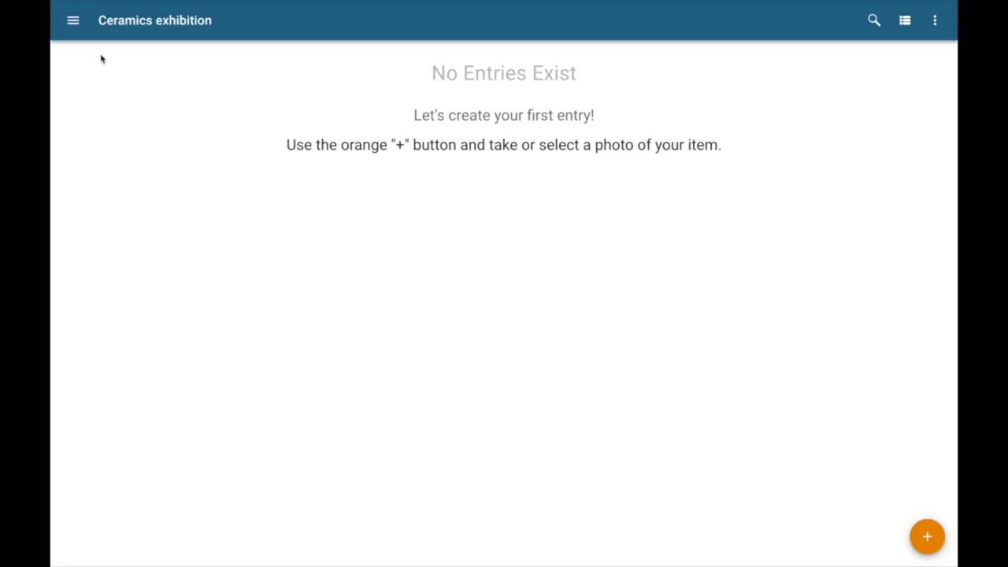
Step: Add the Small Olla entry from All Entries to the Ceramics exhibition folder and save the entry
click(74, 25)
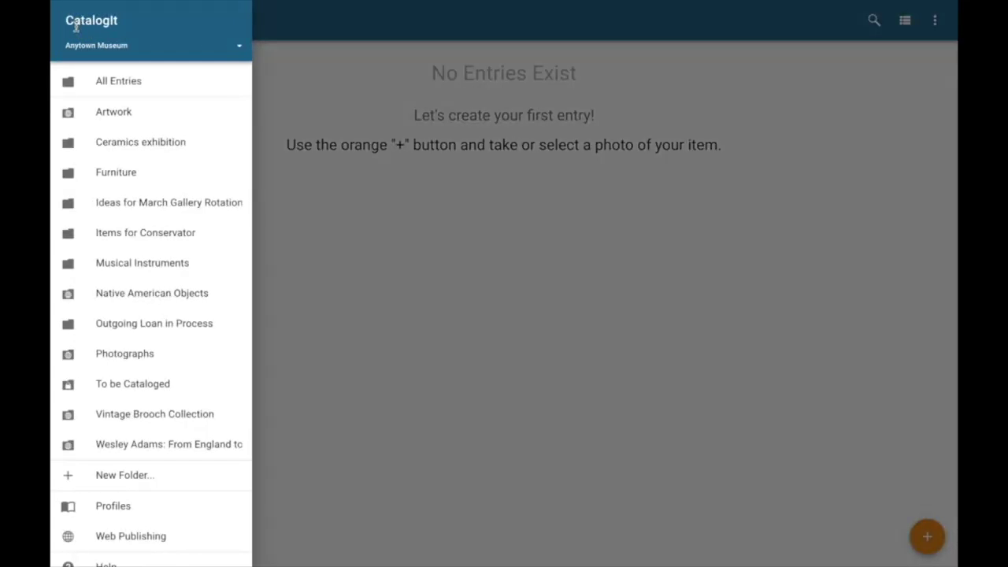
click(106, 82)
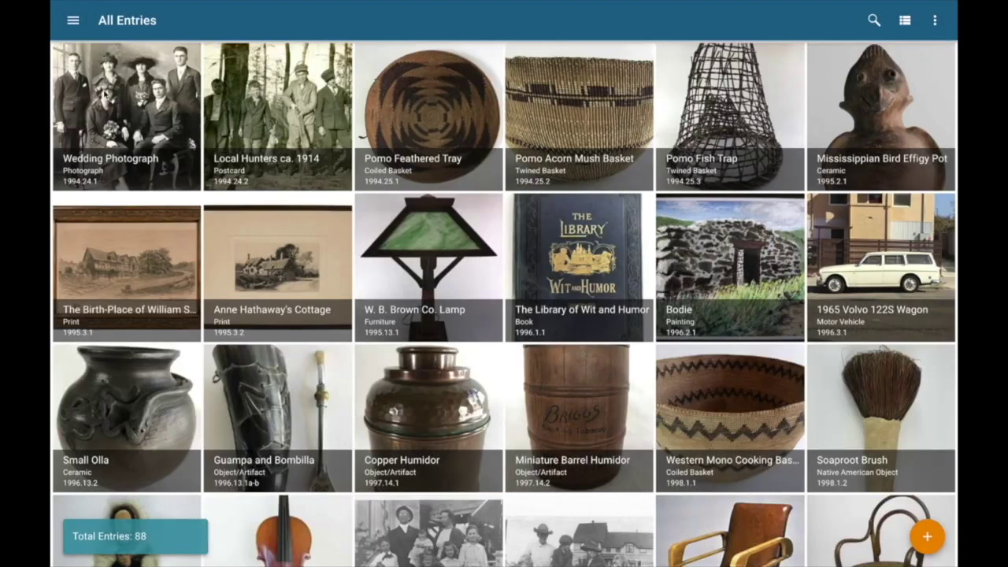
click(113, 382)
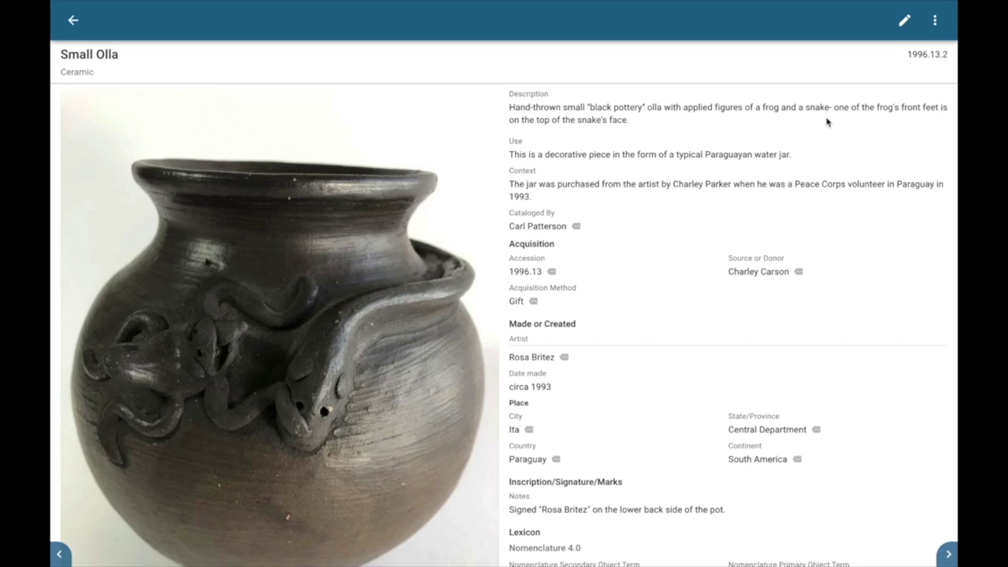
click(905, 25)
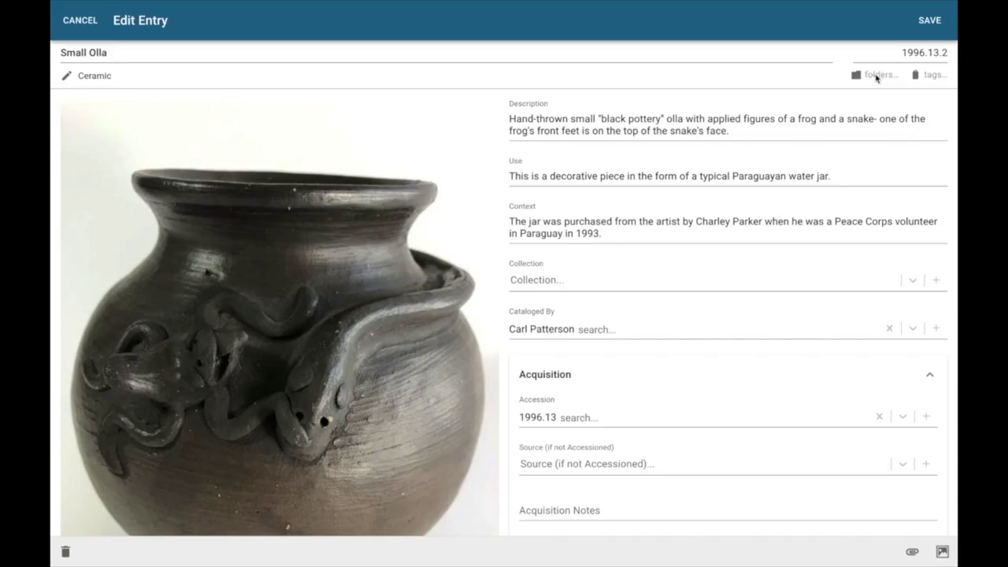
click(876, 76)
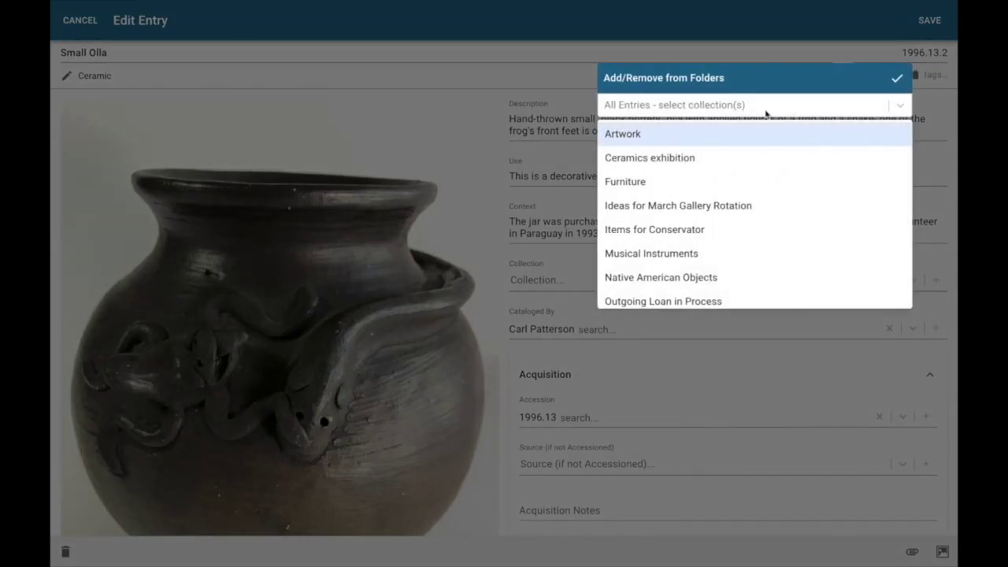
click(669, 159)
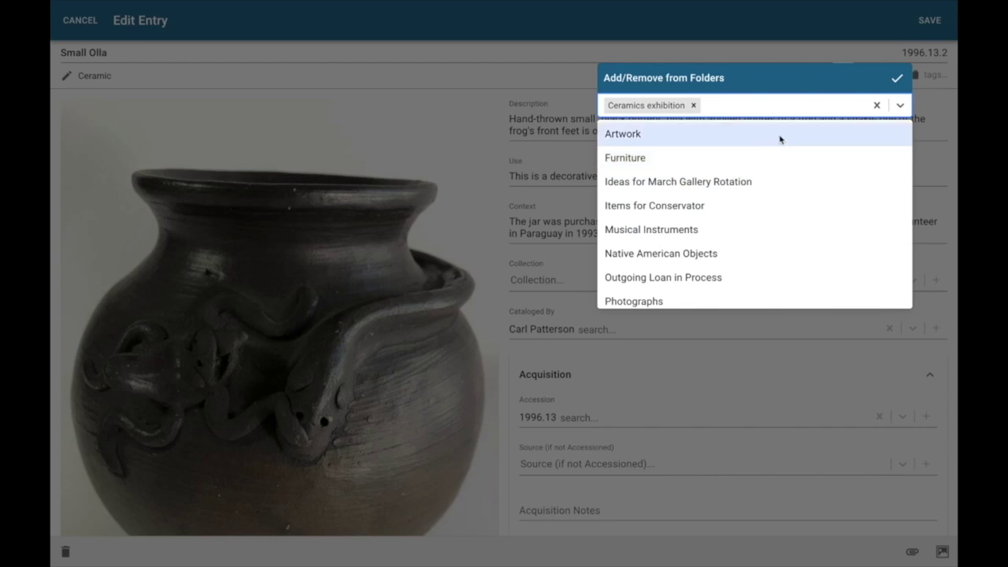
click(896, 80)
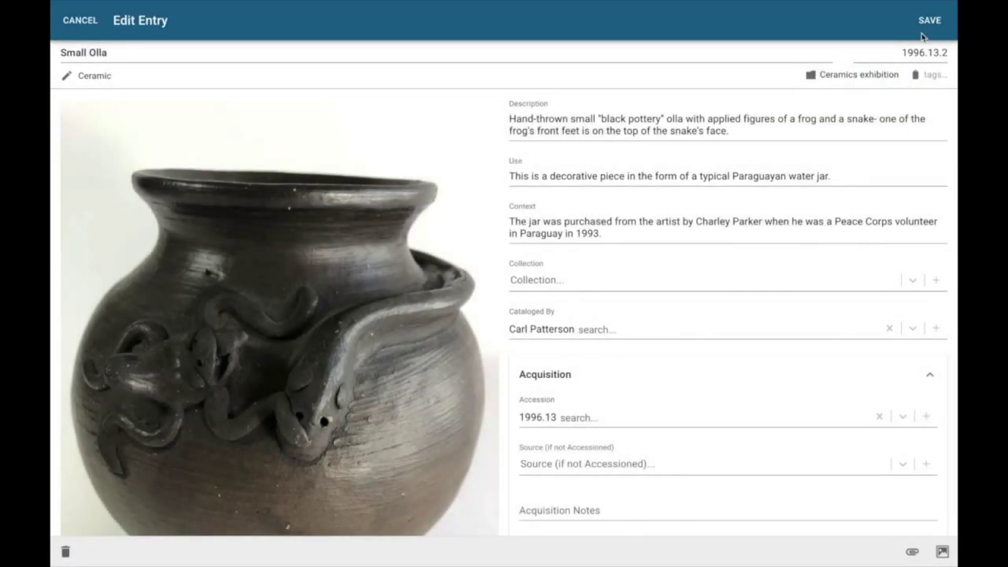
click(928, 24)
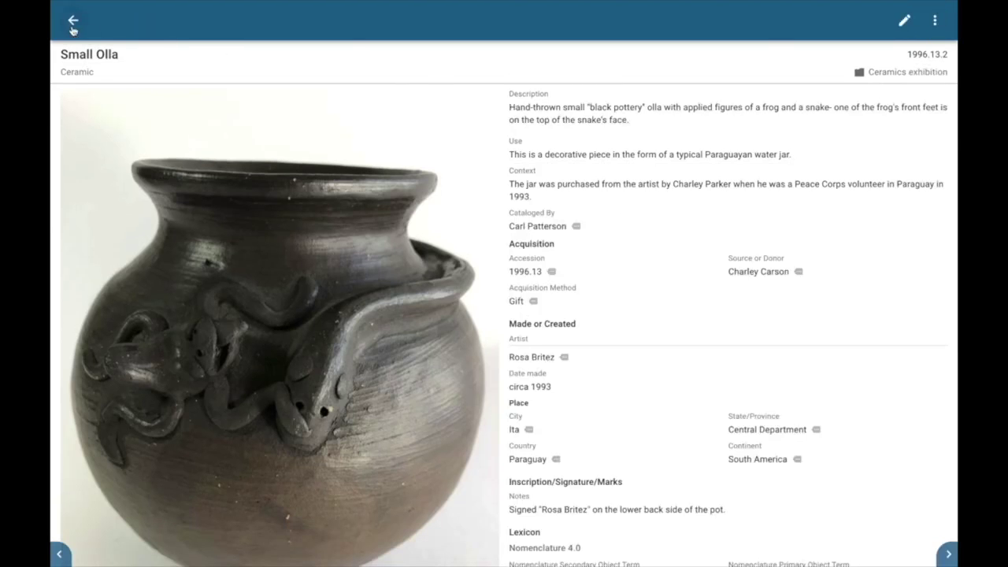
Step: Return to the entry list and view the contents of the Ceramics exhibition folder
click(72, 24)
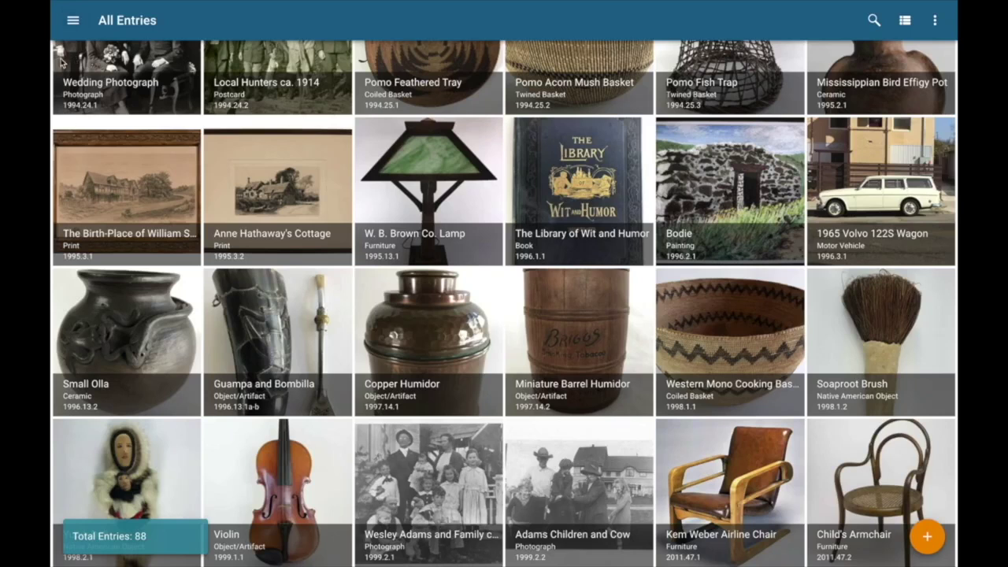
click(73, 21)
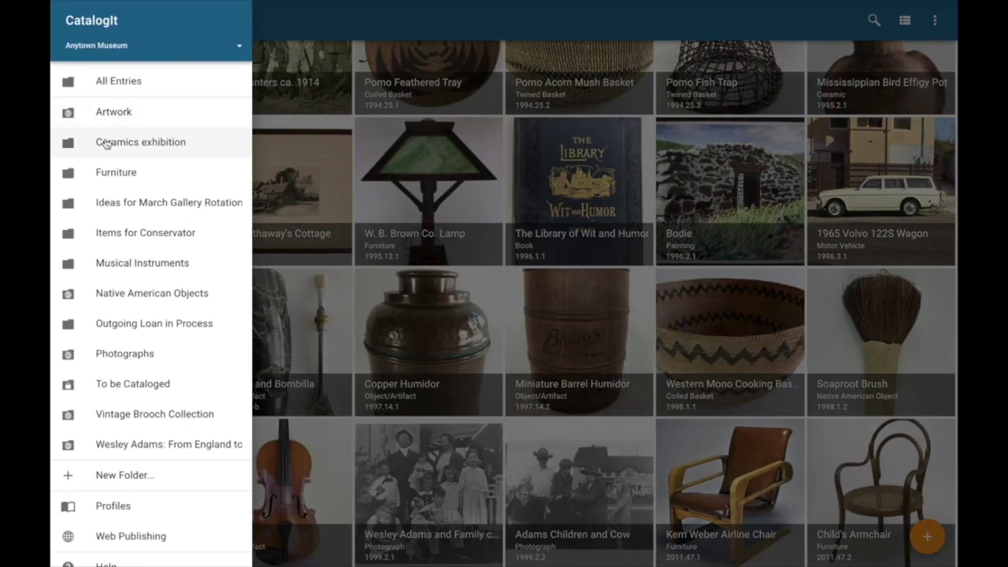
click(106, 142)
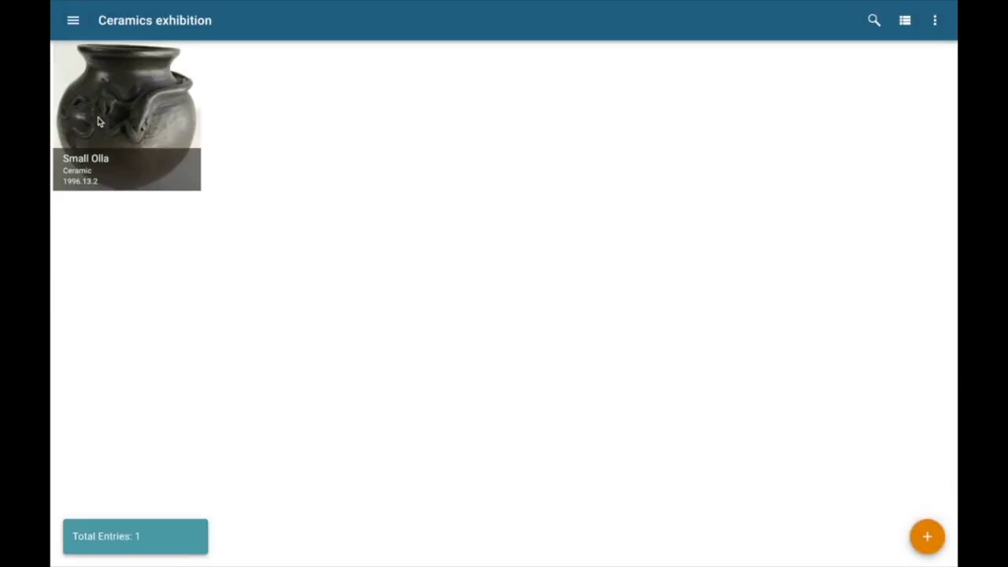
Step: Go to the Tags profiles and examine the details and references of the "Needs additional photos" tag
click(74, 22)
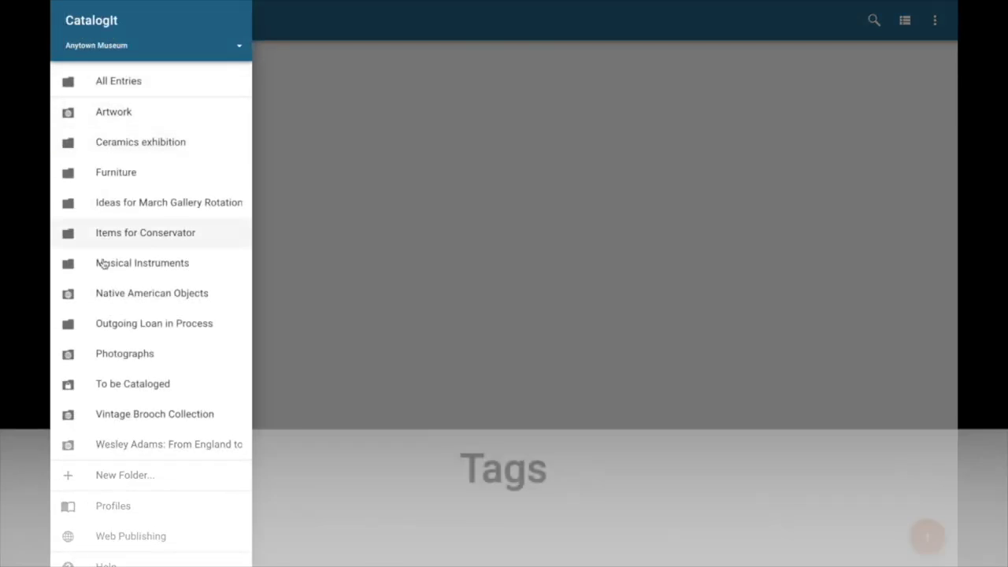
click(113, 507)
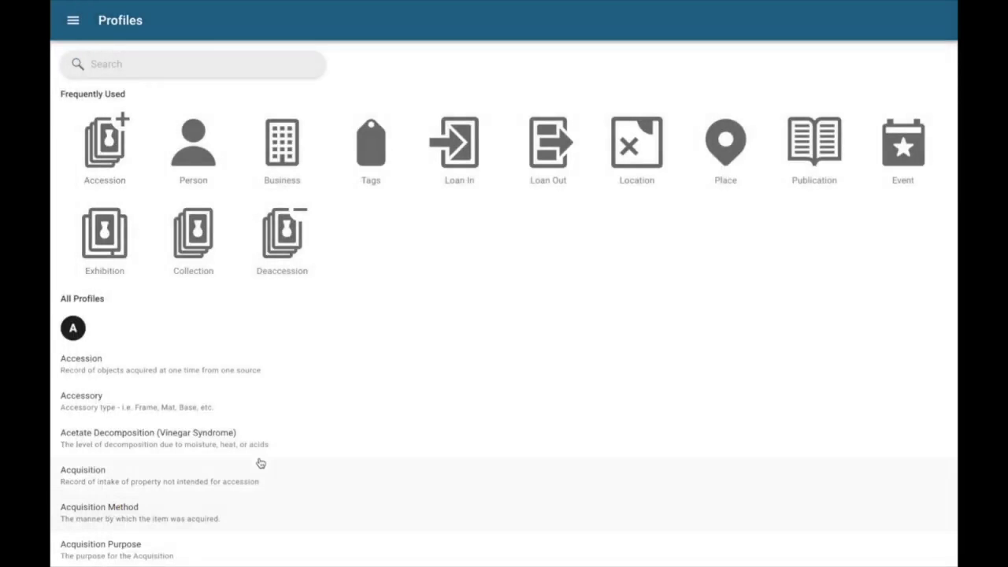
click(376, 173)
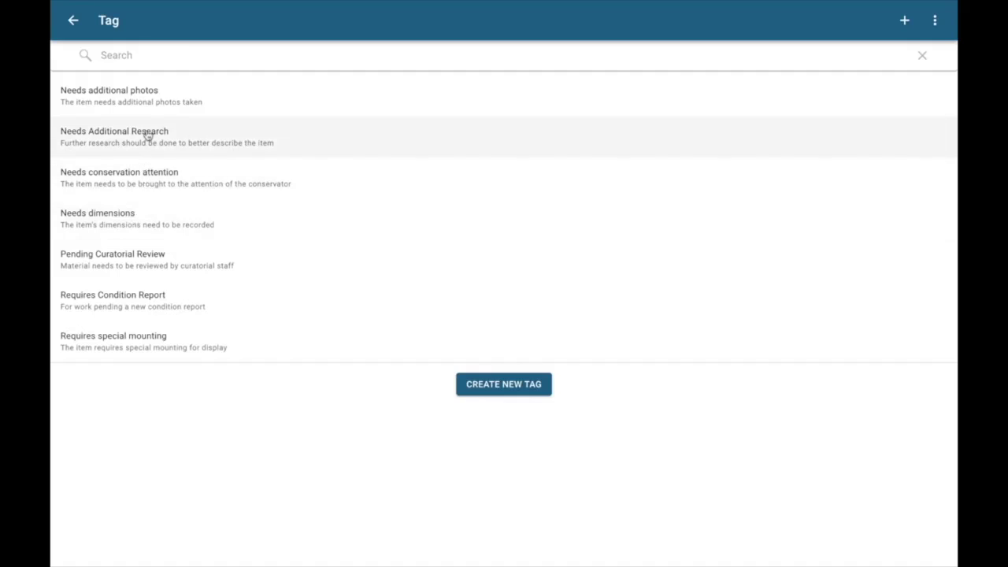
click(142, 103)
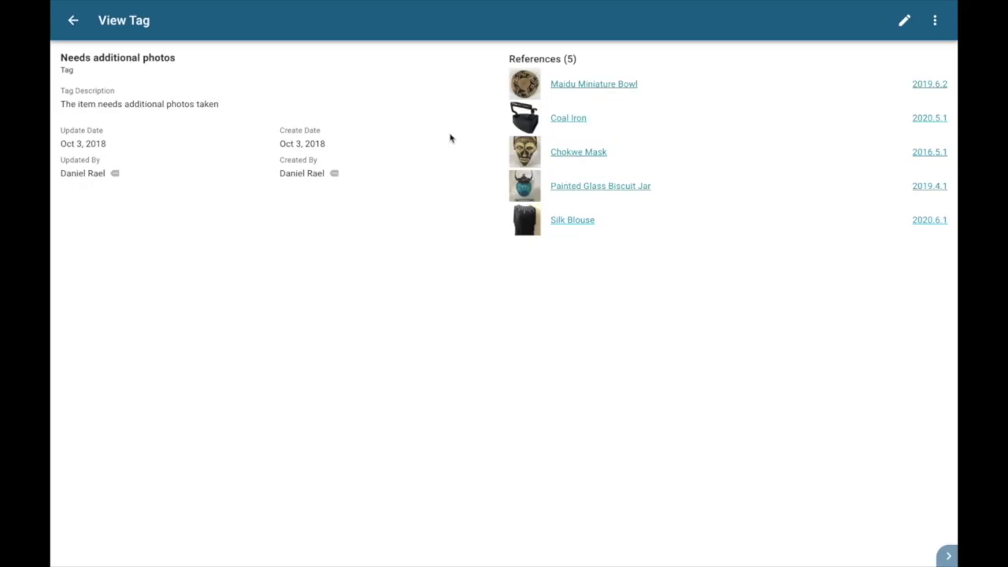
click(85, 26)
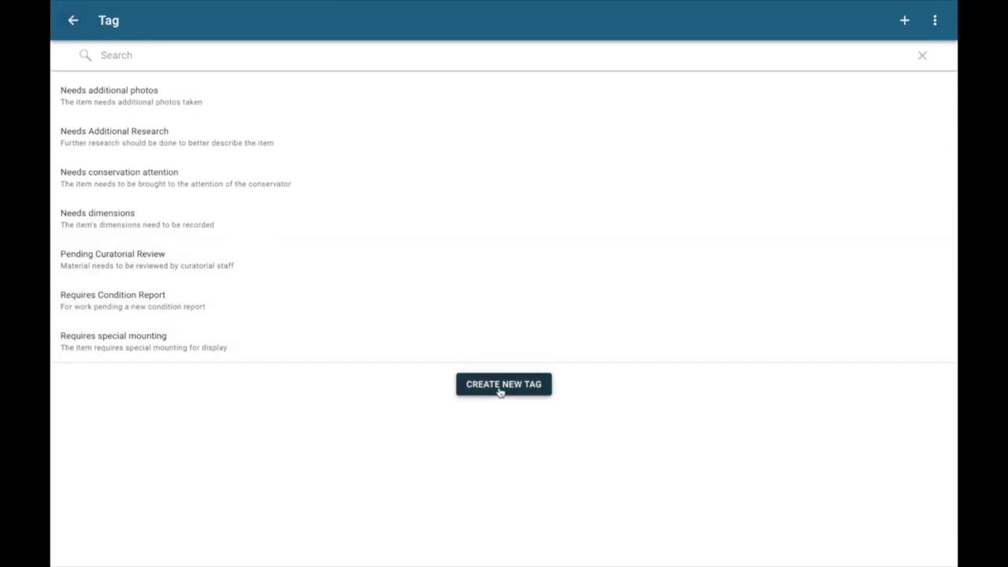
Step: Create a new tag named "Needs provenance research" without a description
click(499, 391)
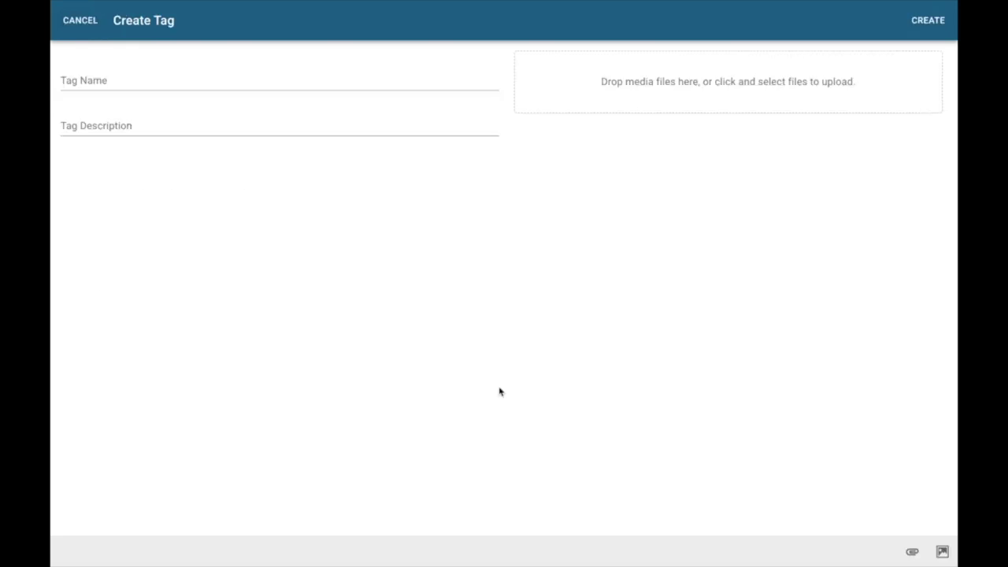
click(255, 75)
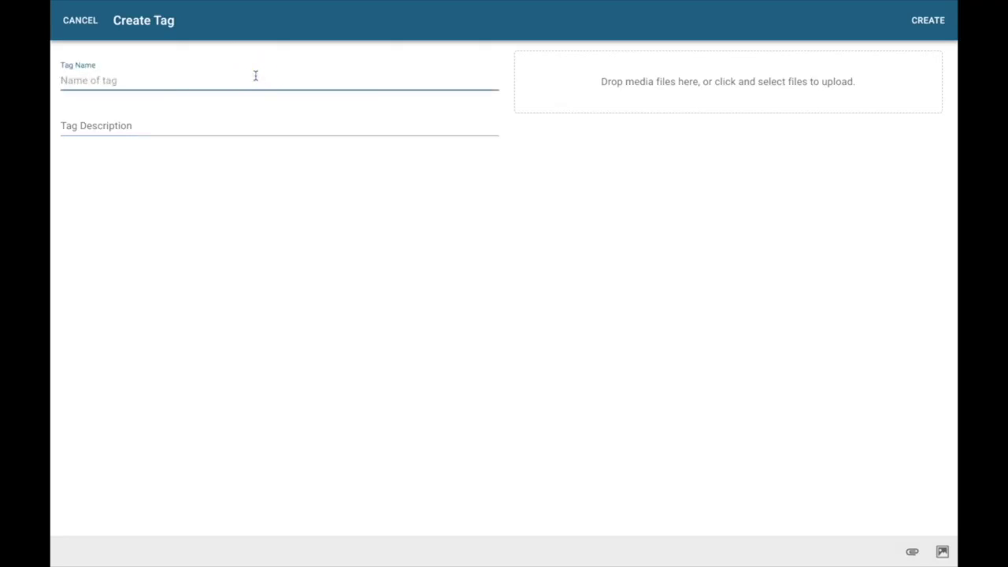
text(Needs provenance research)
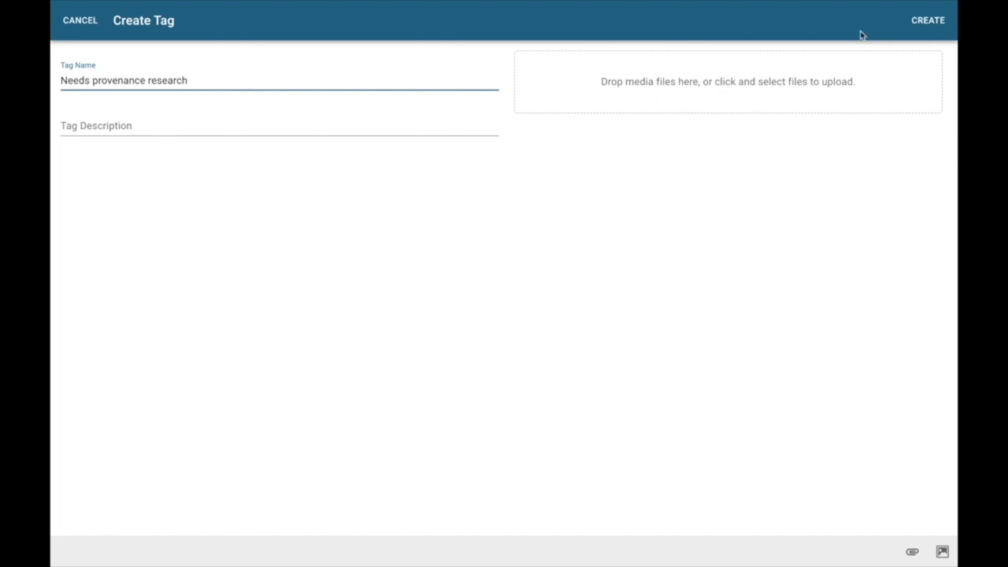
click(921, 19)
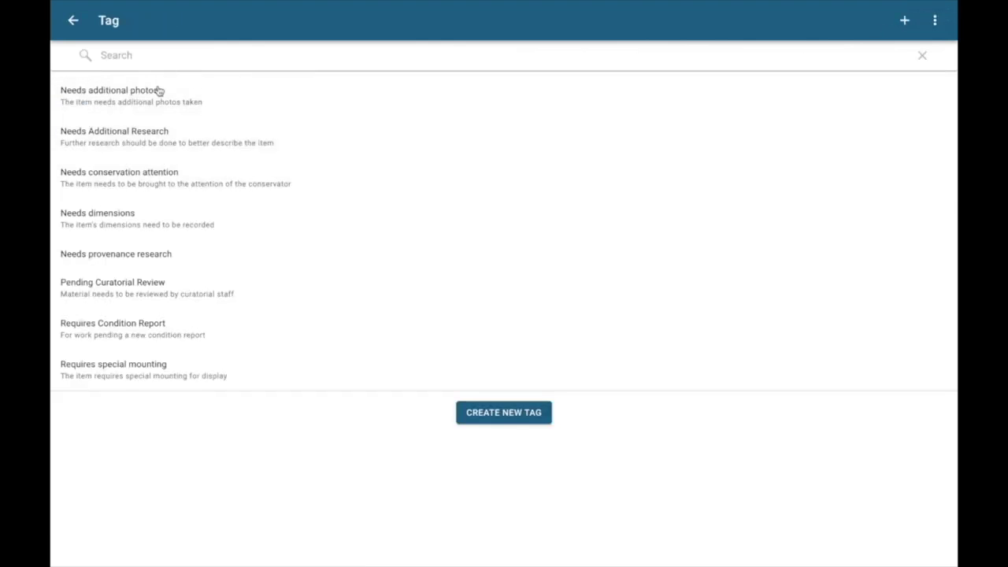
Step: Assign the "Needs provenance research" tag to the Small Olla entry in the Ceramics exhibition folder and save the entry
click(72, 20)
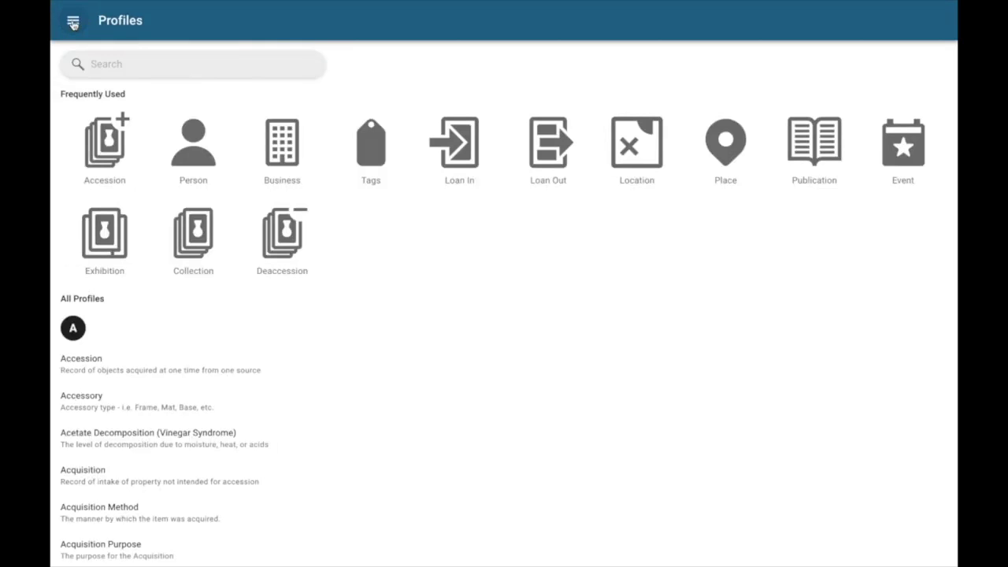
click(72, 22)
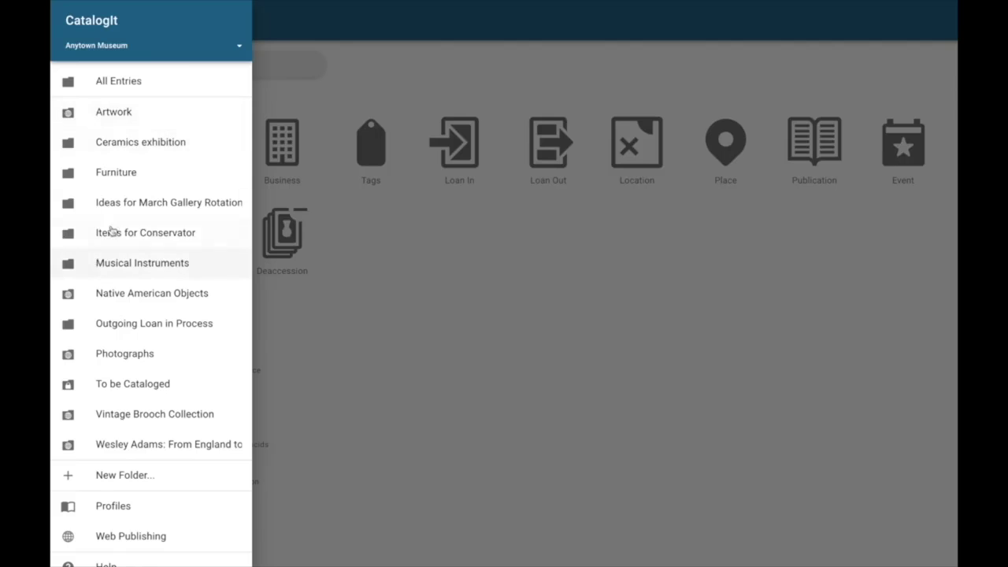
click(142, 142)
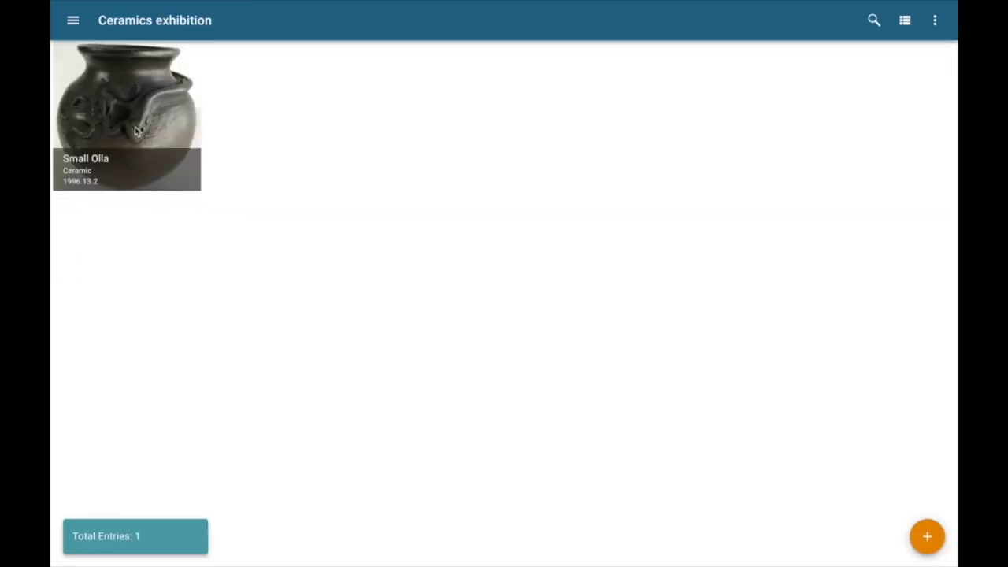
click(135, 130)
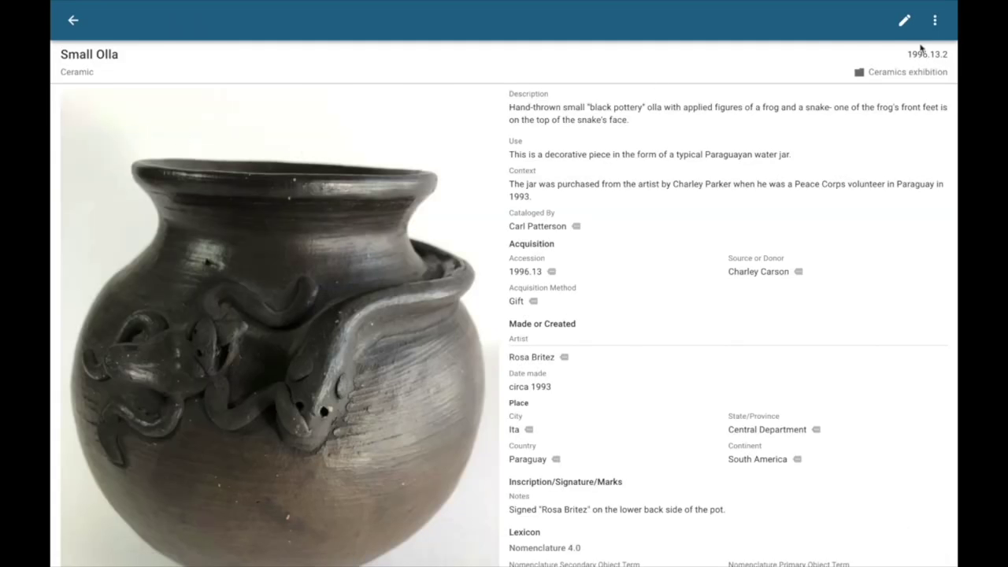
click(906, 22)
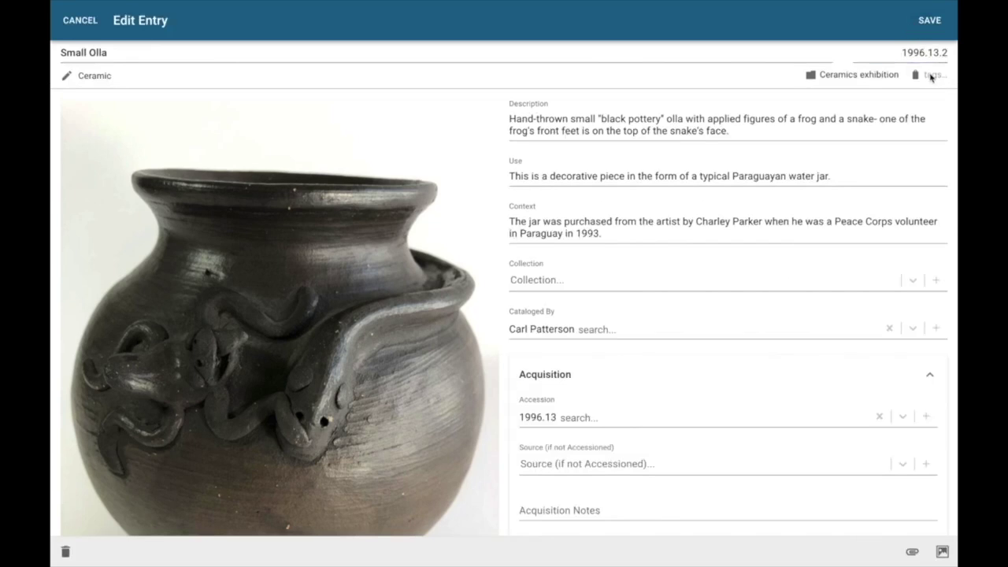
click(927, 75)
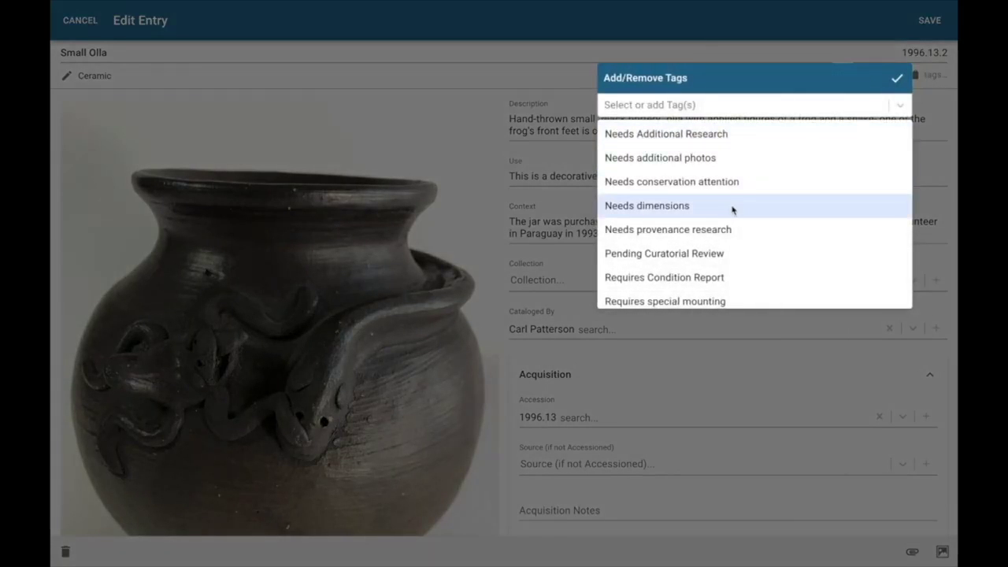
click(723, 229)
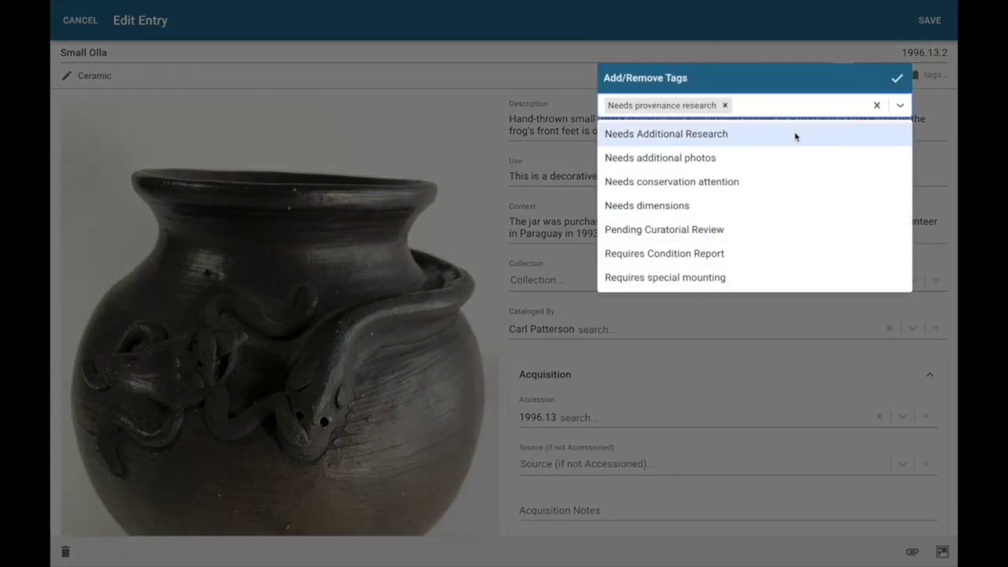
click(895, 78)
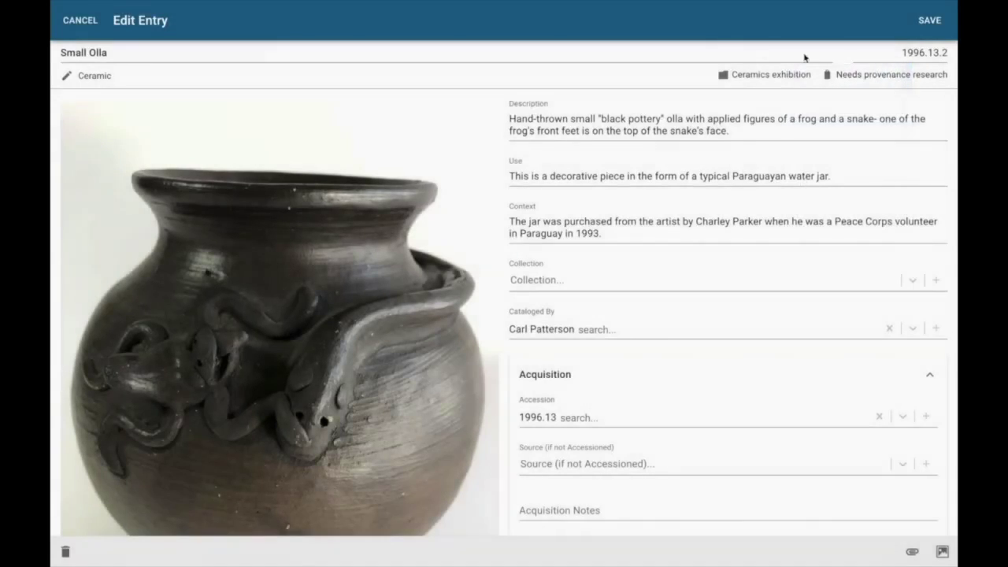
click(921, 26)
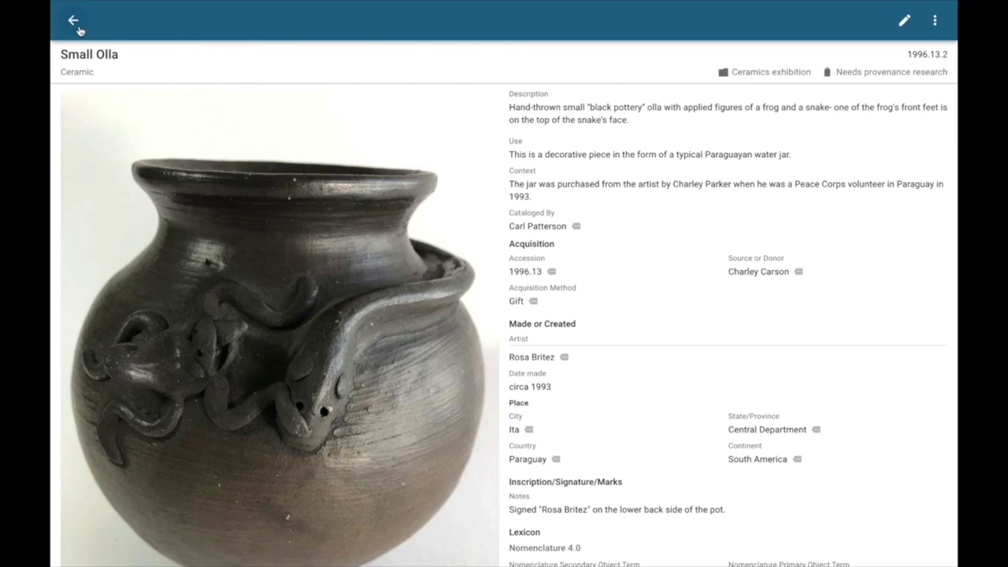
Step: Leave the Small Olla entry, open the Artwork folder, and bring up the page print setup for its entries
click(73, 21)
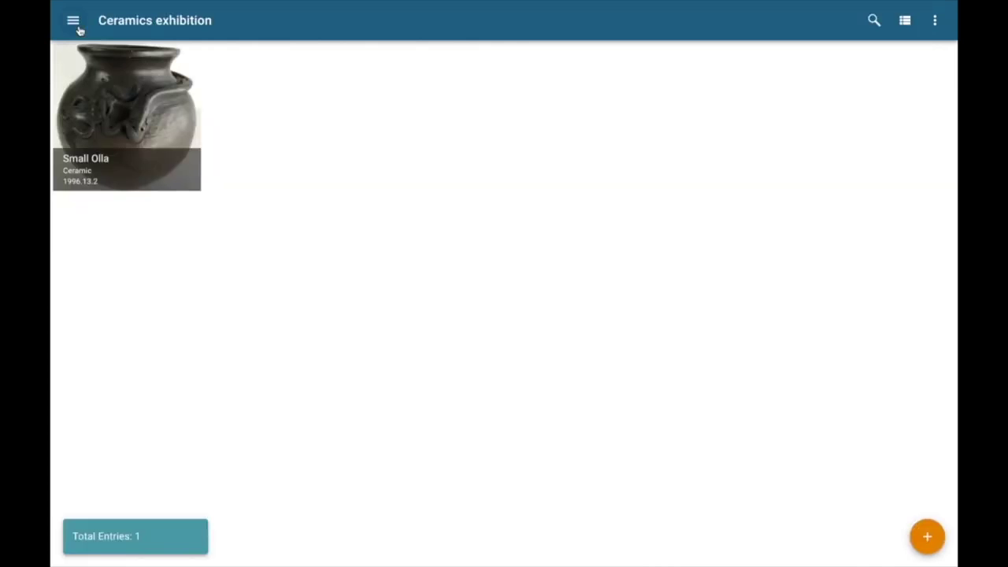
click(73, 22)
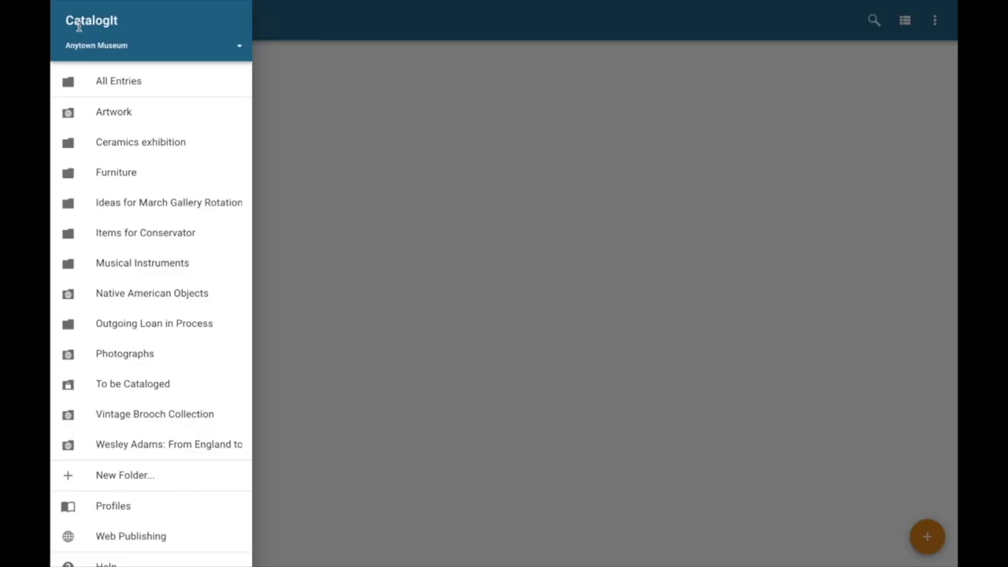
click(112, 118)
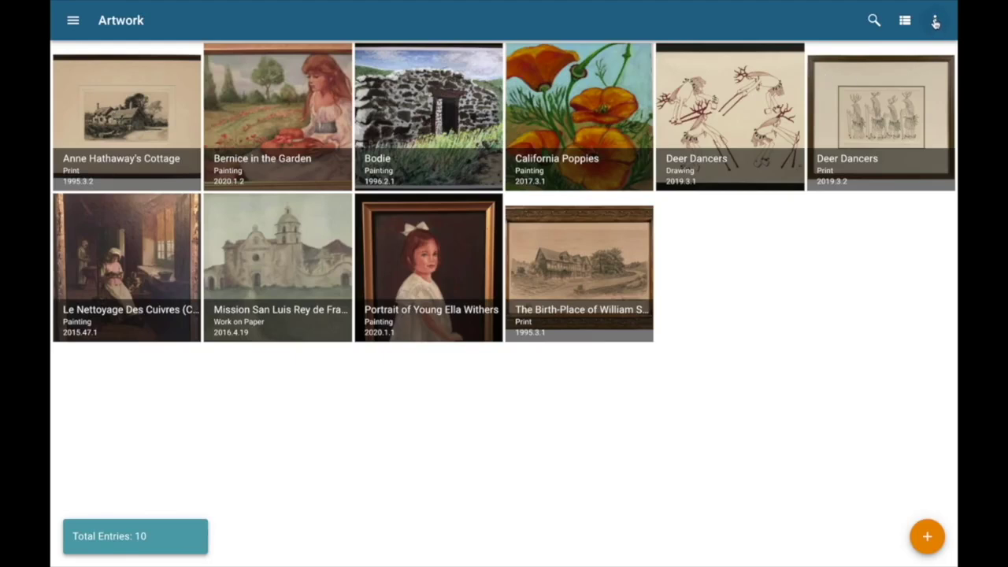
click(934, 22)
click(904, 85)
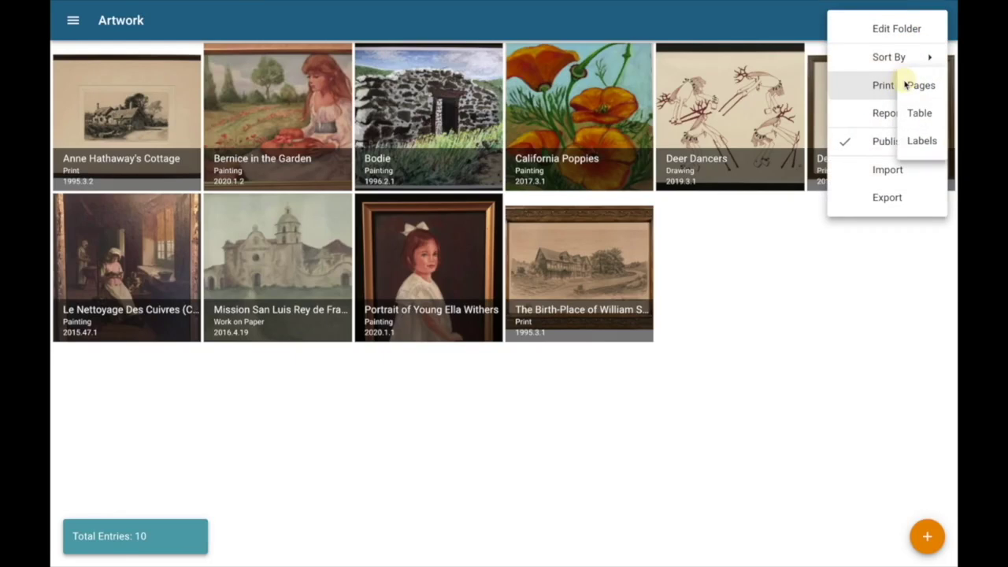
click(910, 88)
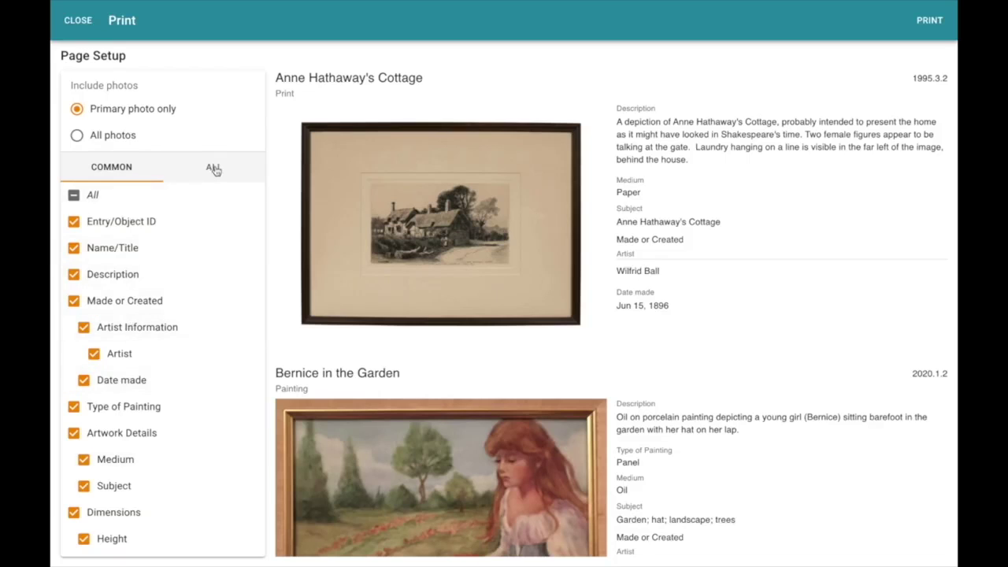
Step: Add the Subject Place field to the print layout from the full field list and close the setup without printing
click(214, 169)
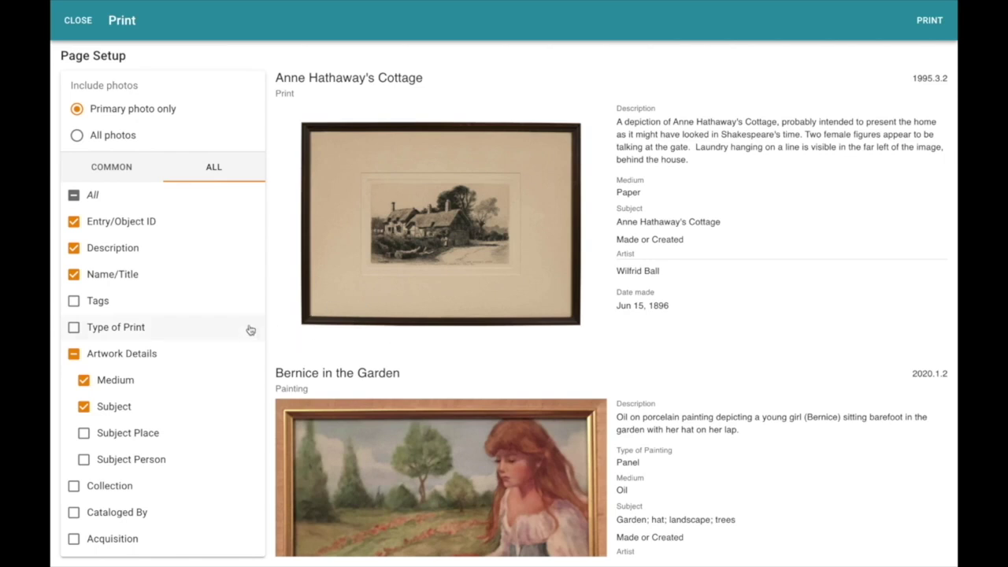
scroll(202, 354, down, 1)
scroll(202, 353, down, 1)
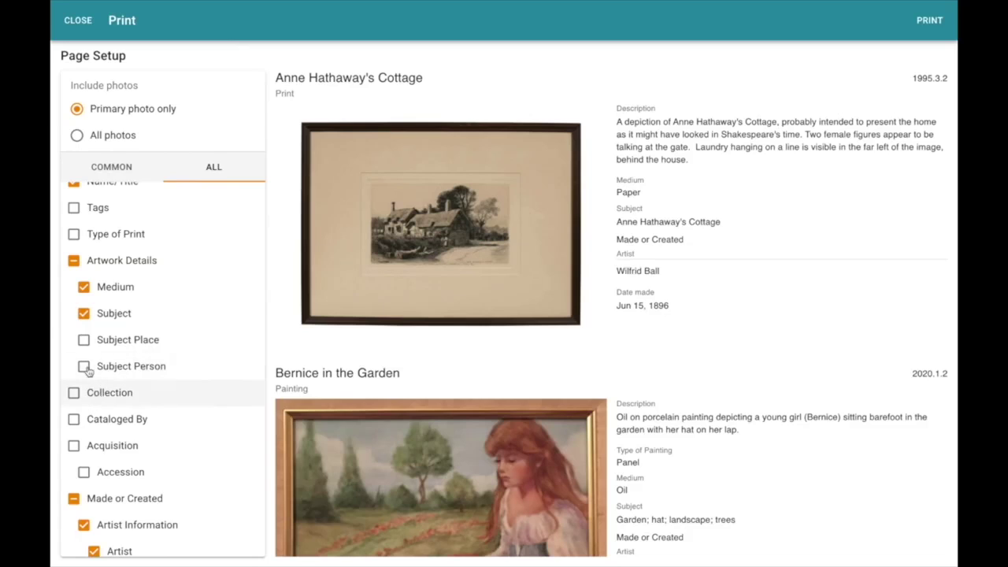
click(84, 341)
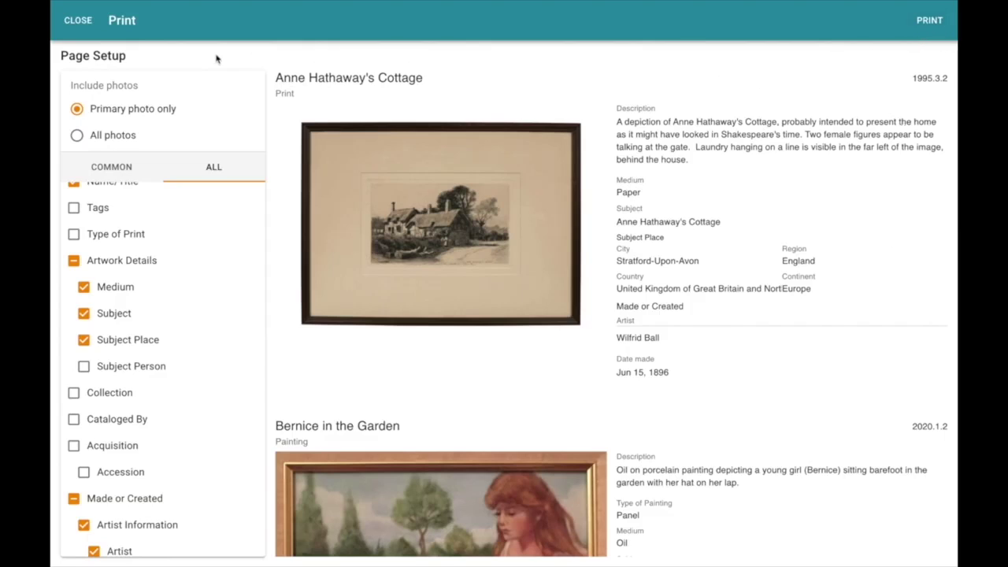
click(80, 27)
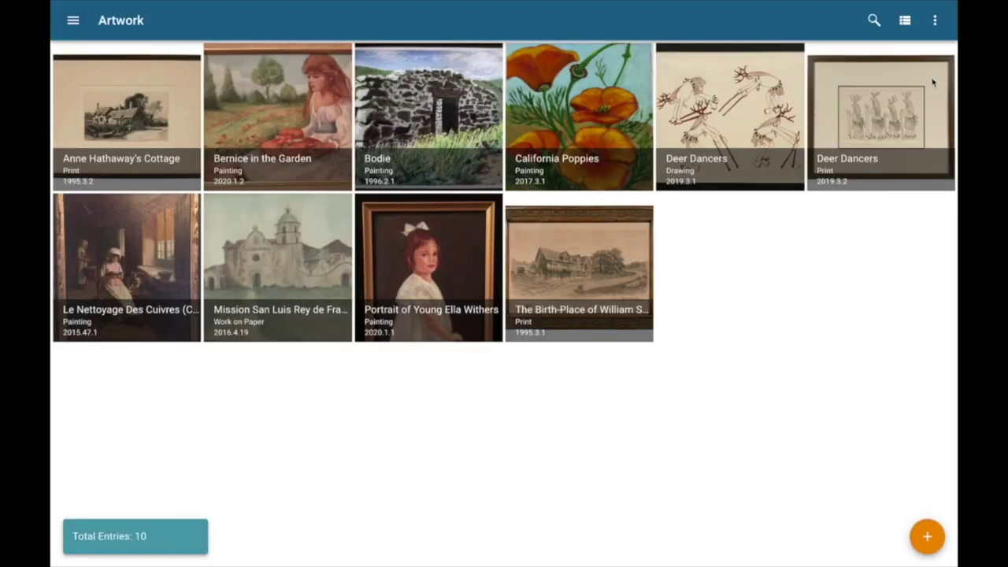
Step: Generate a Condition report for the Artwork folder, look through its entries, and close the report
click(935, 22)
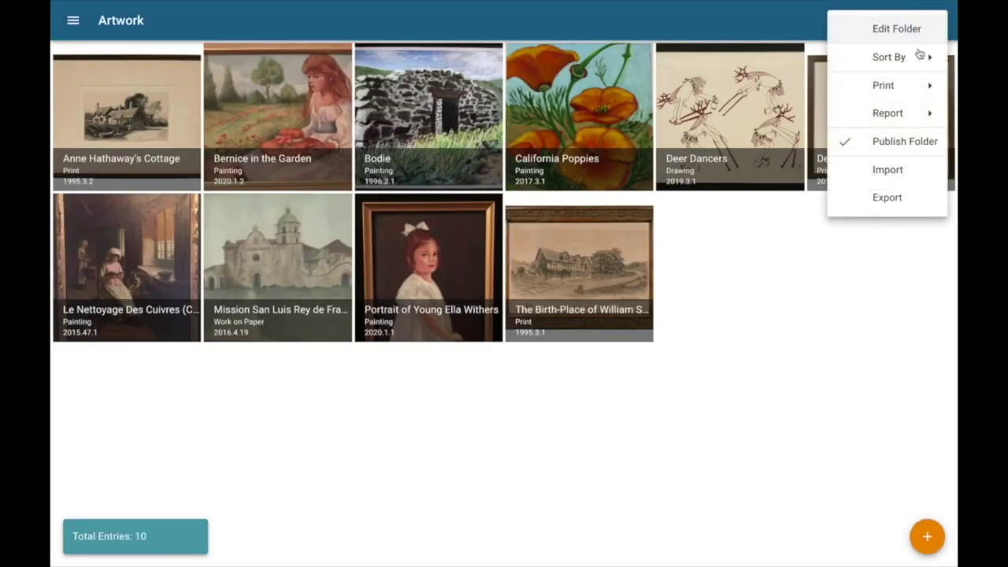
click(892, 114)
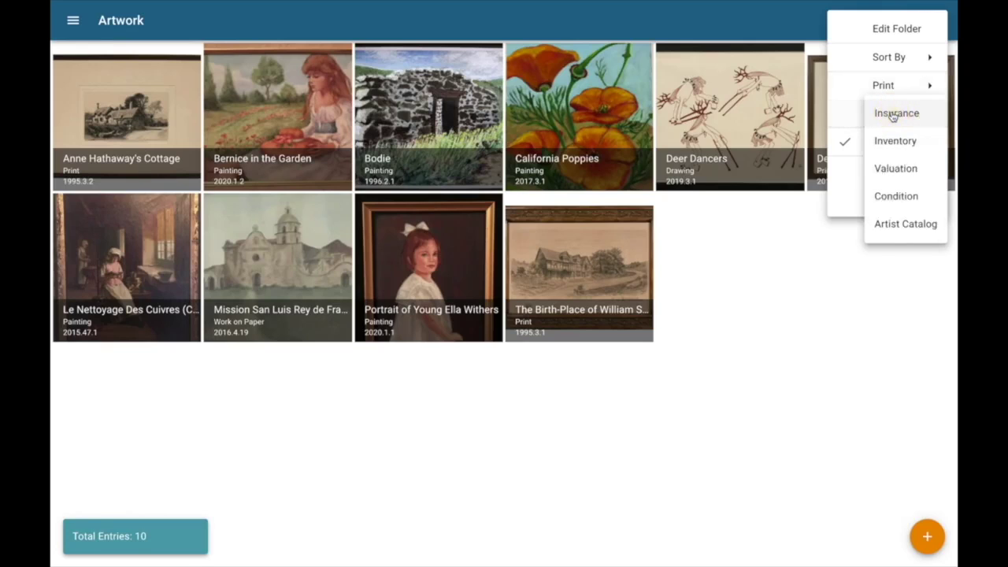
click(885, 197)
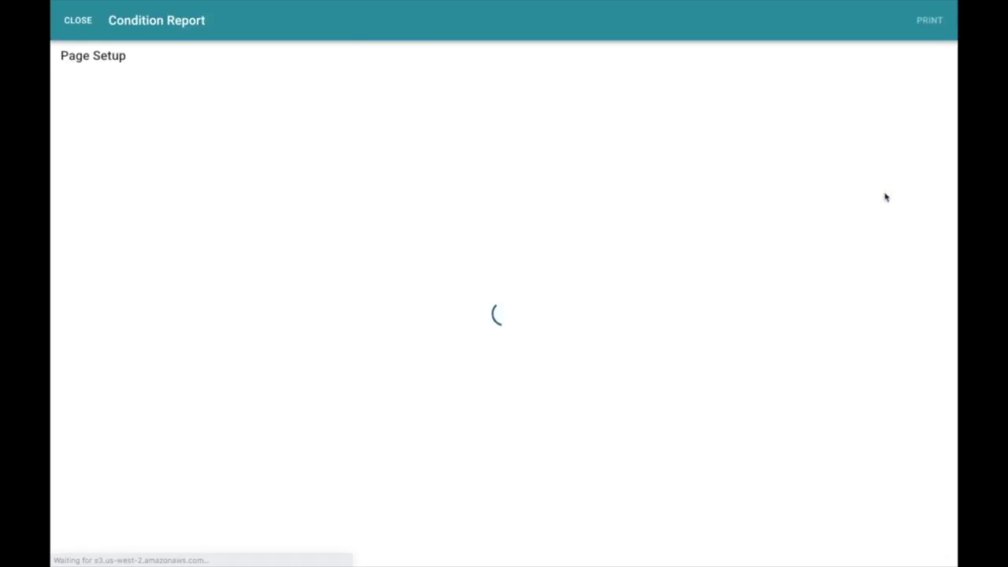
scroll(379, 228, down, 3)
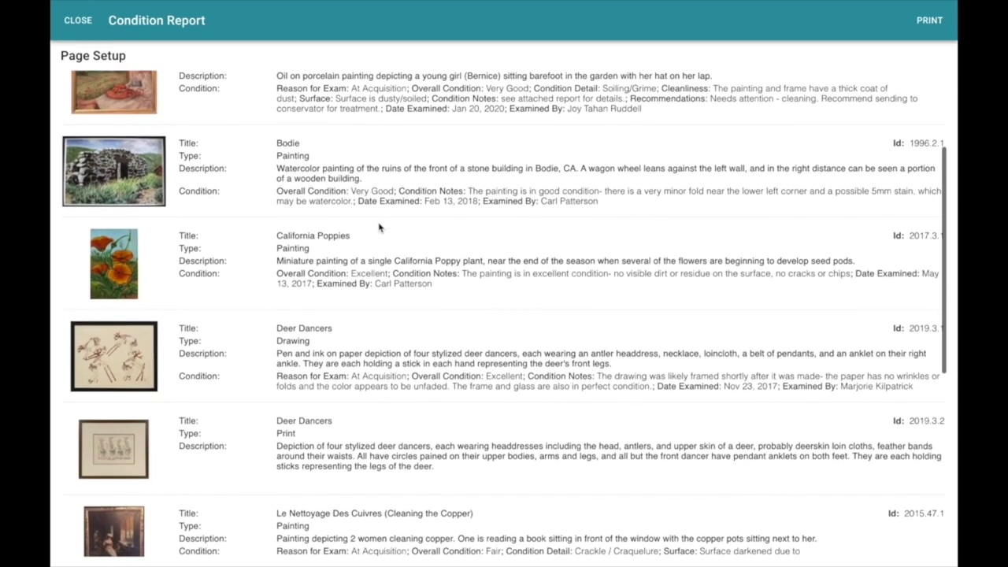
scroll(379, 227, up, 2)
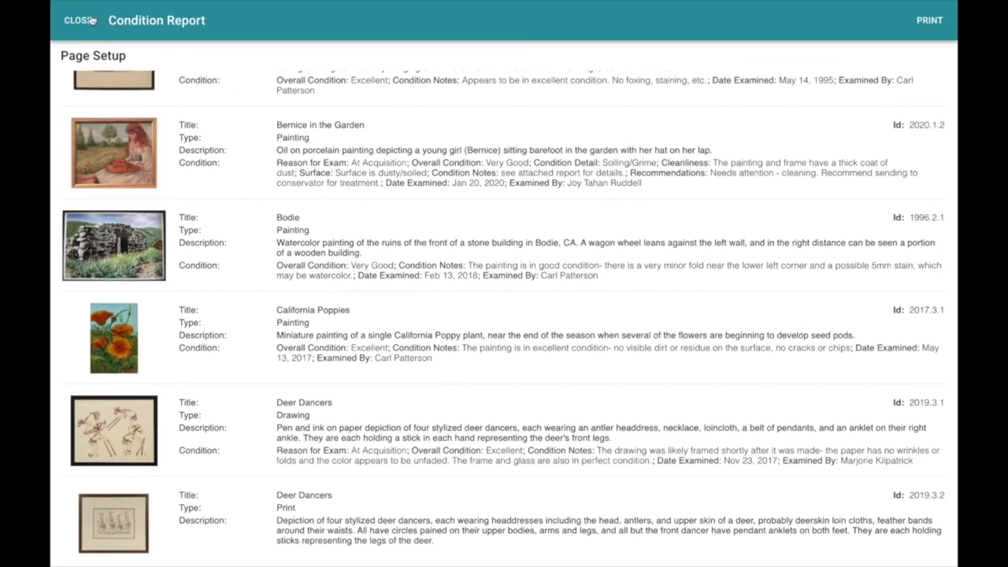
click(78, 21)
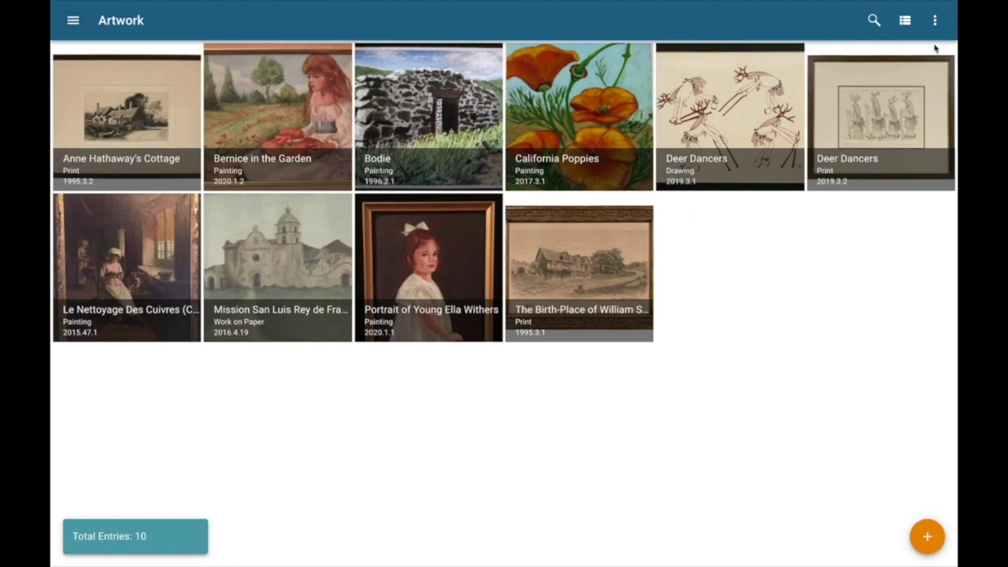
Step: Read the Entry Import instructions for the Artwork folder, cancel the import, and check the remaining folder options
click(934, 22)
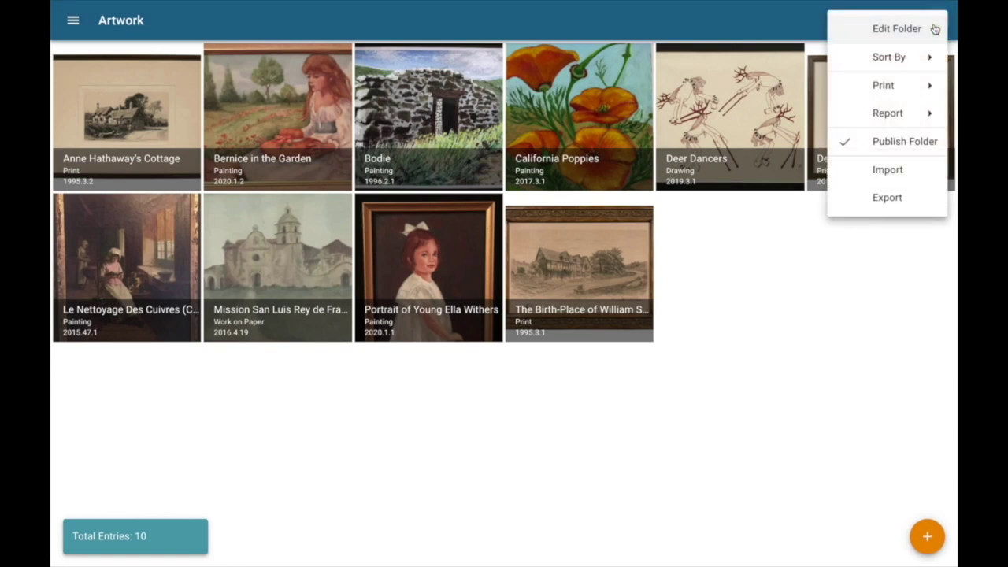
click(887, 175)
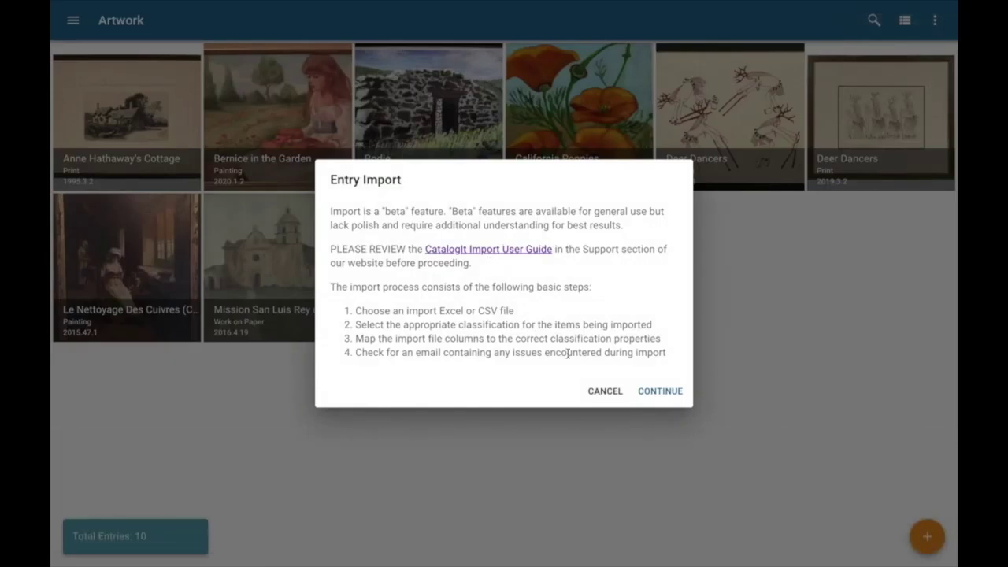
click(604, 391)
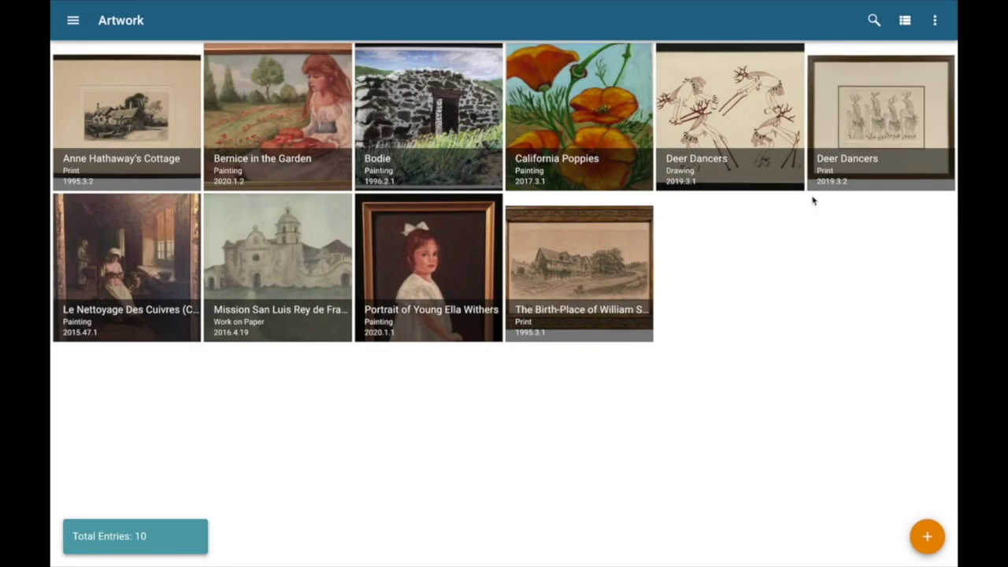
click(934, 21)
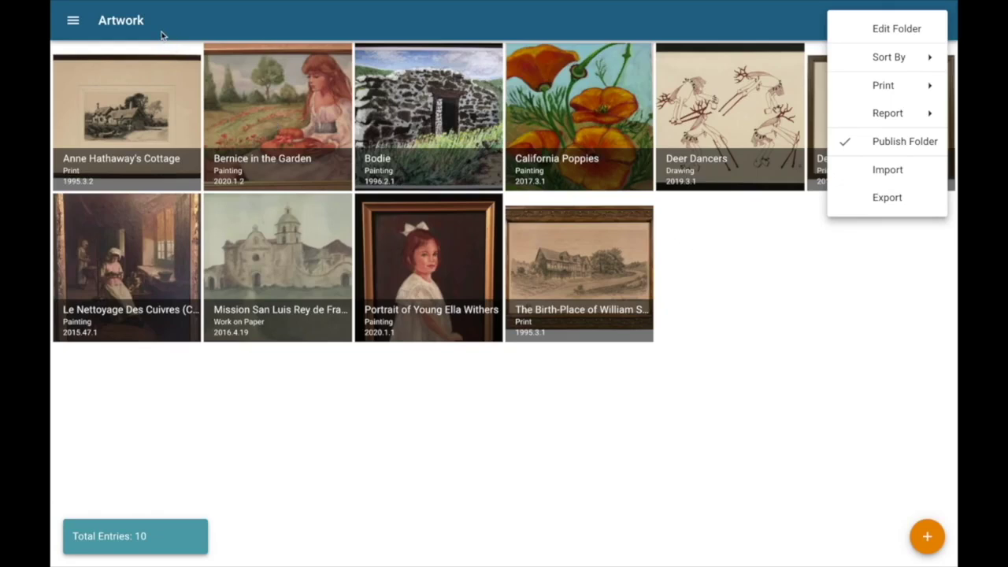
click(78, 26)
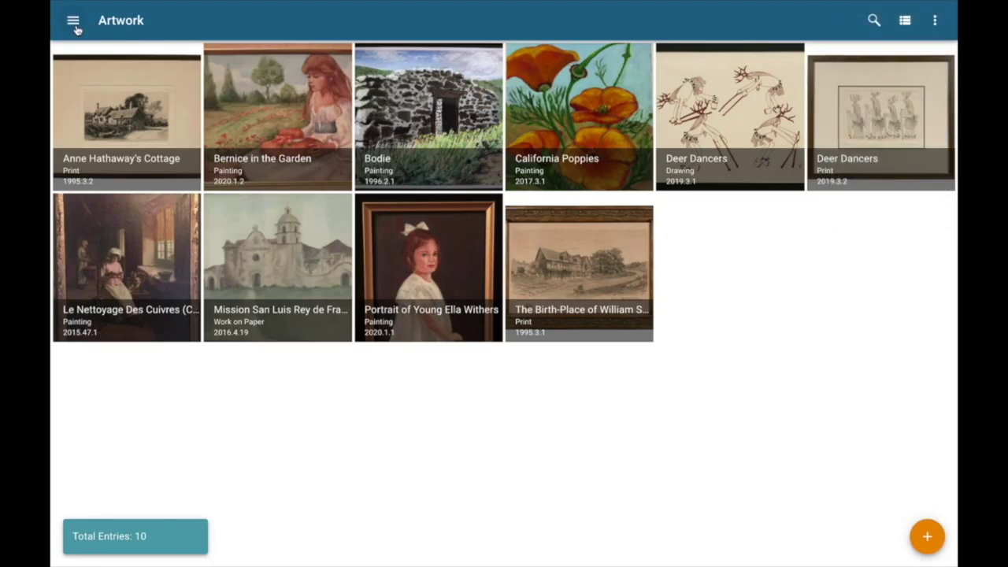
Step: Go to the account settings and review the collaborators and the access role of each user
click(74, 24)
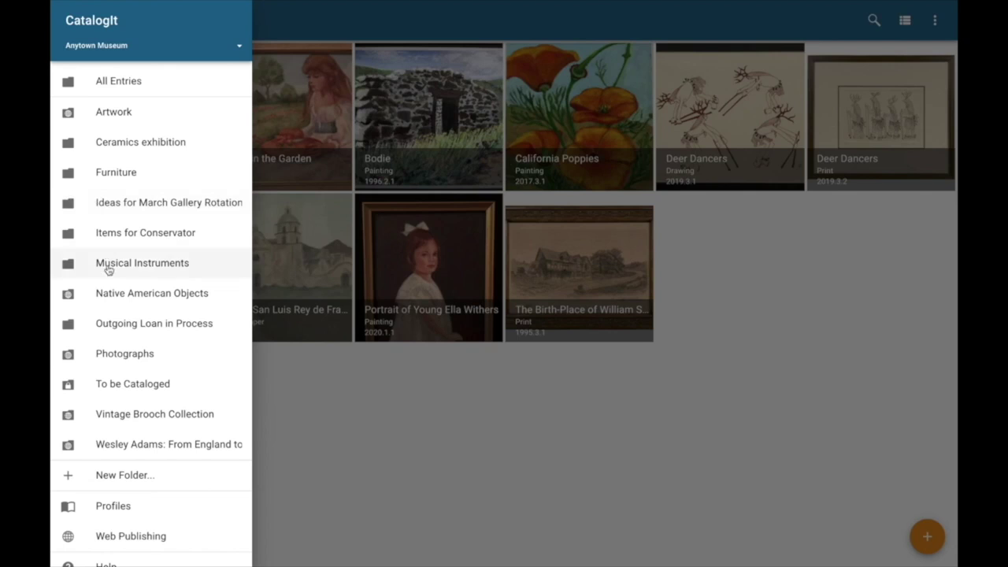
scroll(122, 405, down, 1)
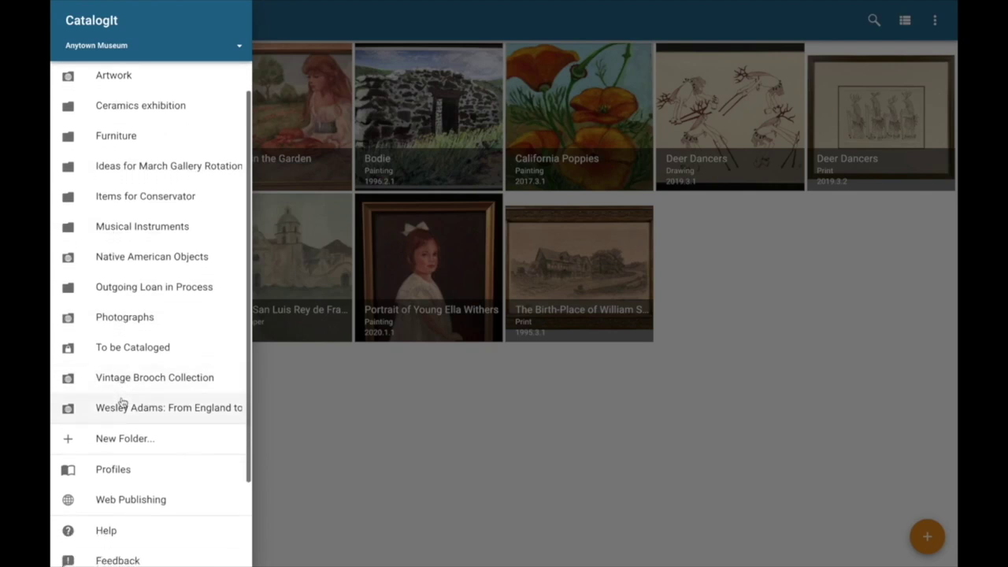
scroll(122, 403, down, 3)
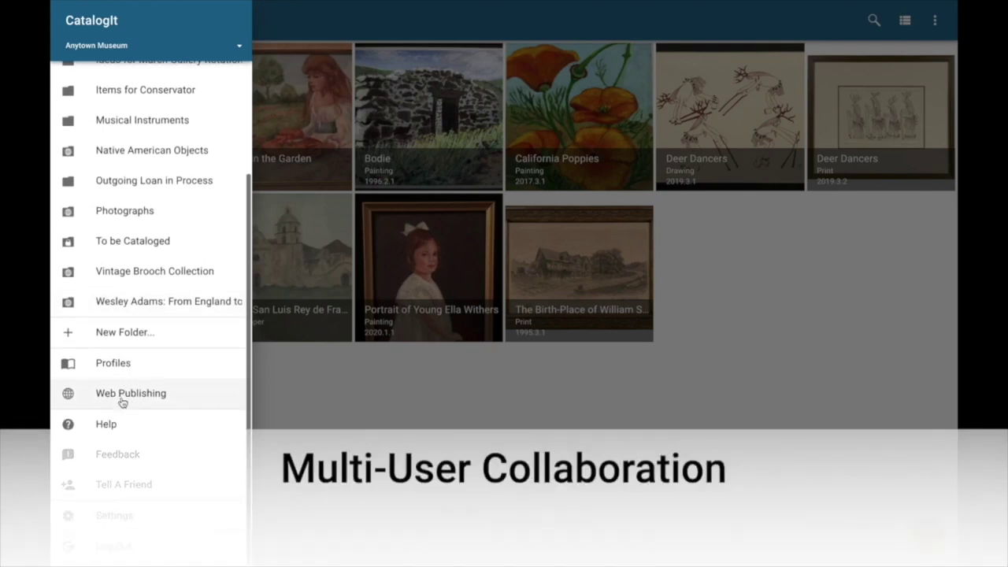
click(111, 515)
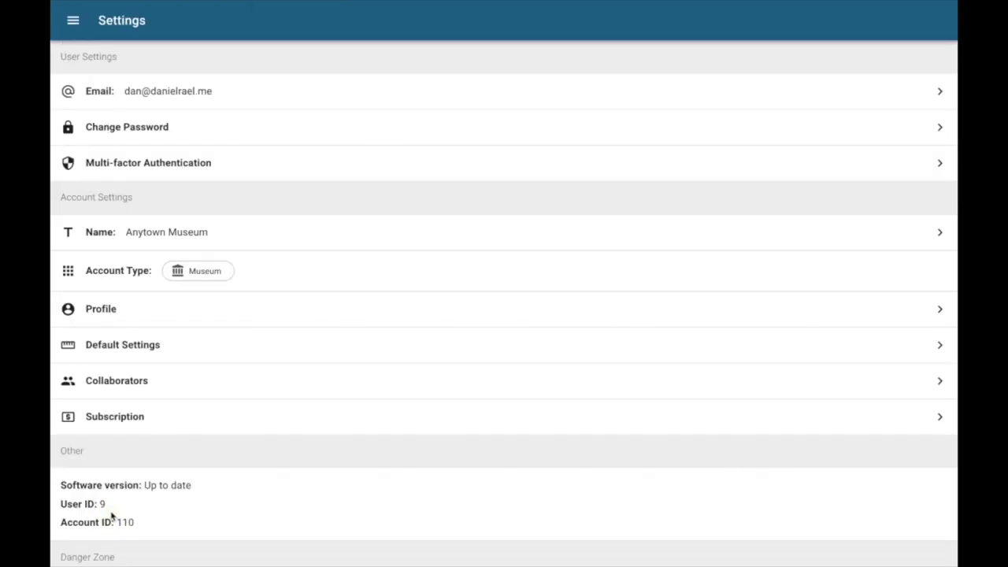
click(140, 382)
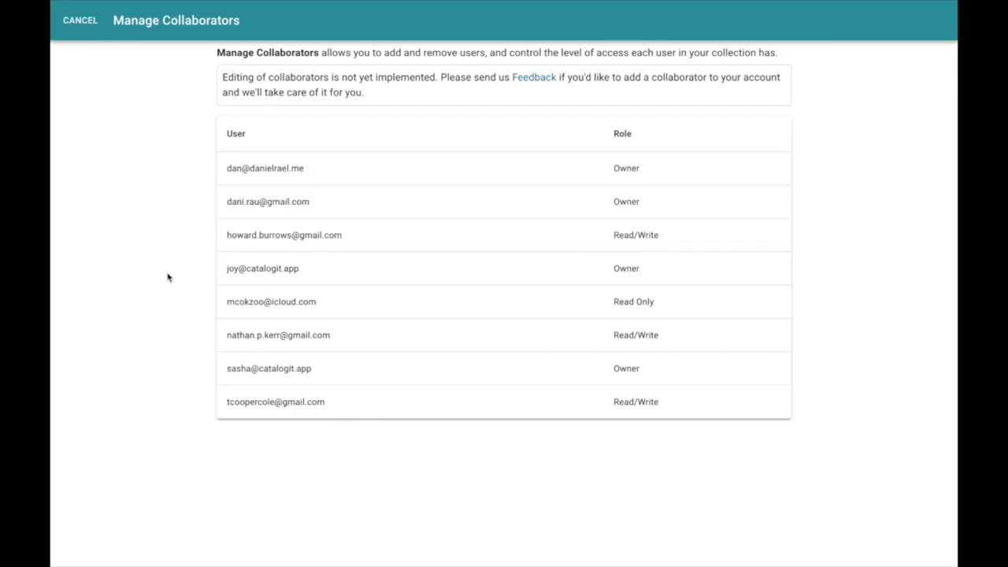
Step: Leave the collaborators page and the settings, and return to All Entries
click(81, 21)
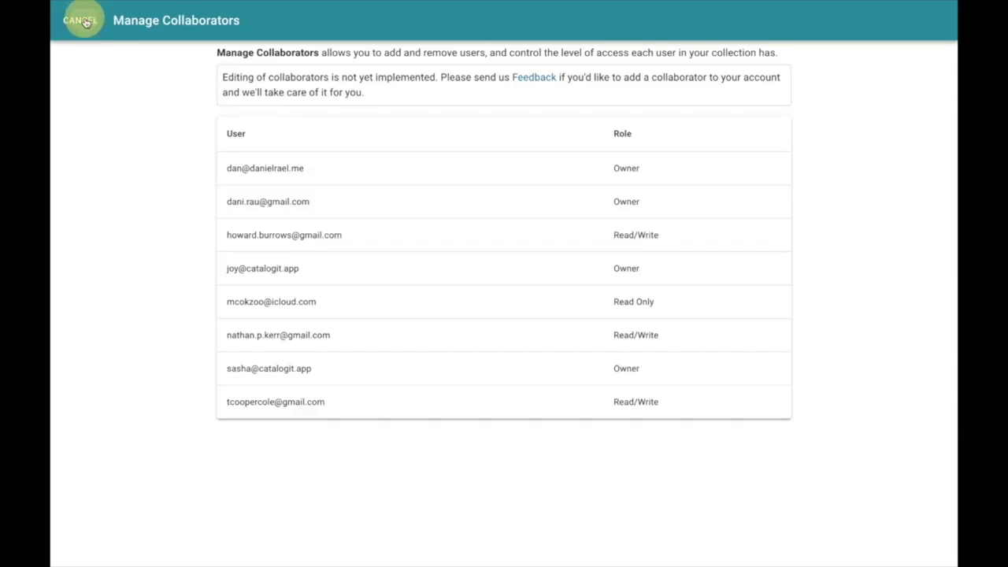
click(78, 22)
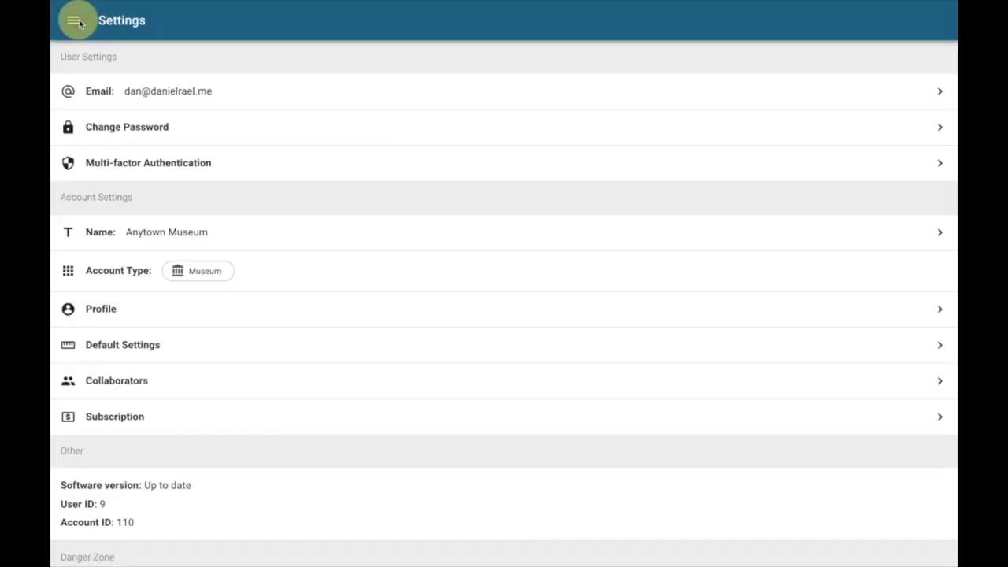
click(112, 79)
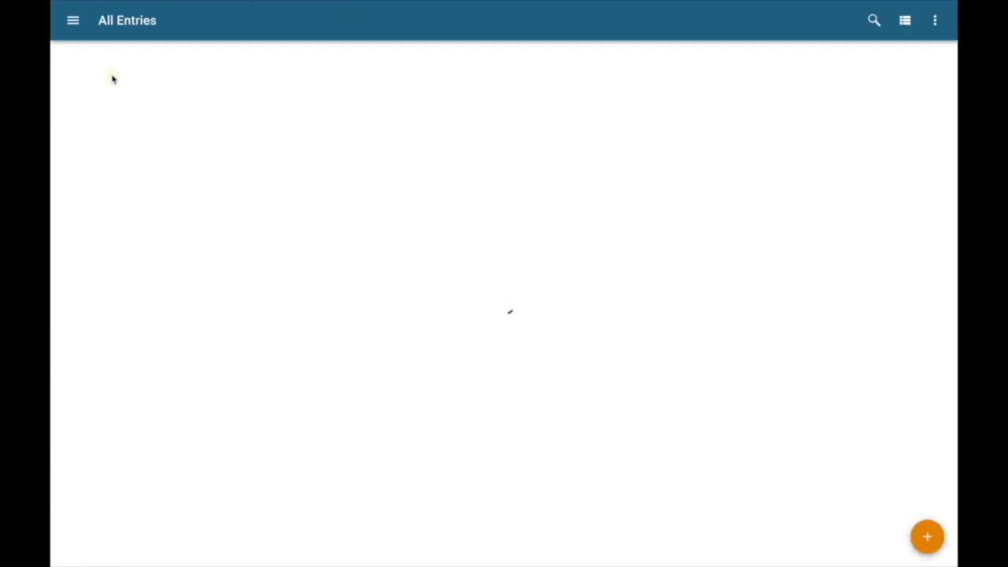